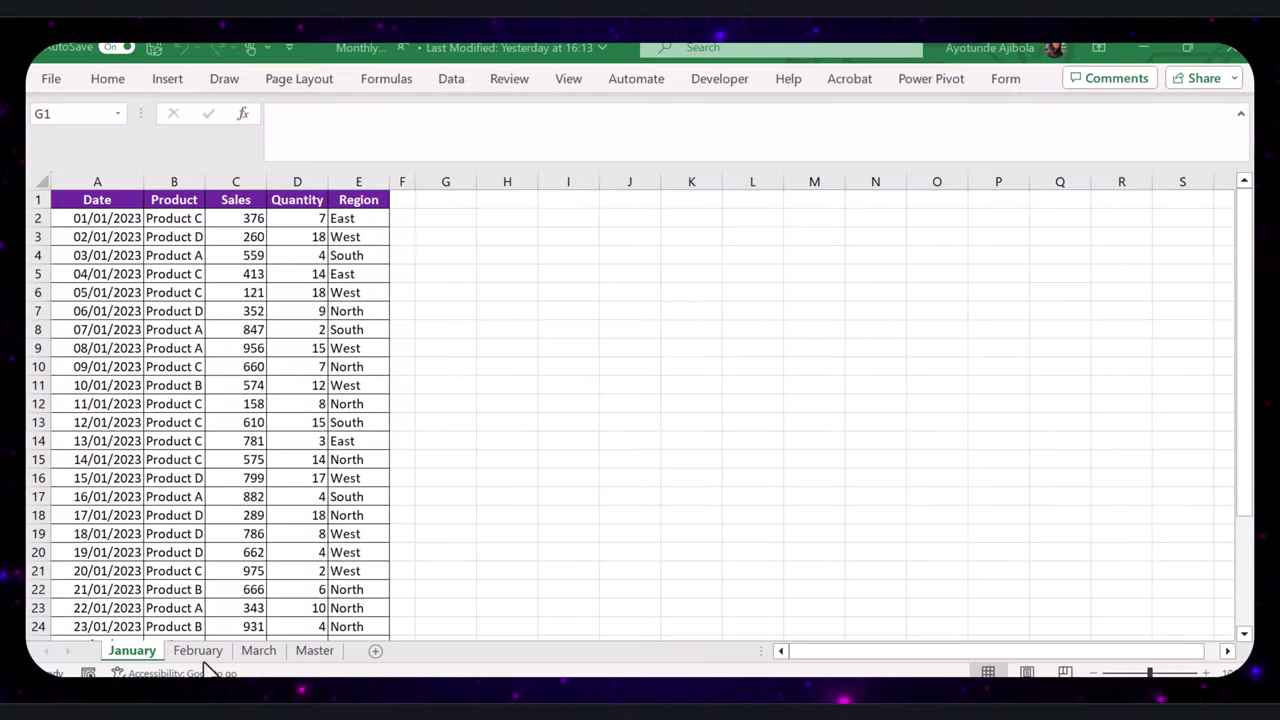
Start a VSTACK formula in cell A2 of the Master sheet with January's range A2:E31 as the first array
{"action": "left_click", "coordinate": [203, 652]}
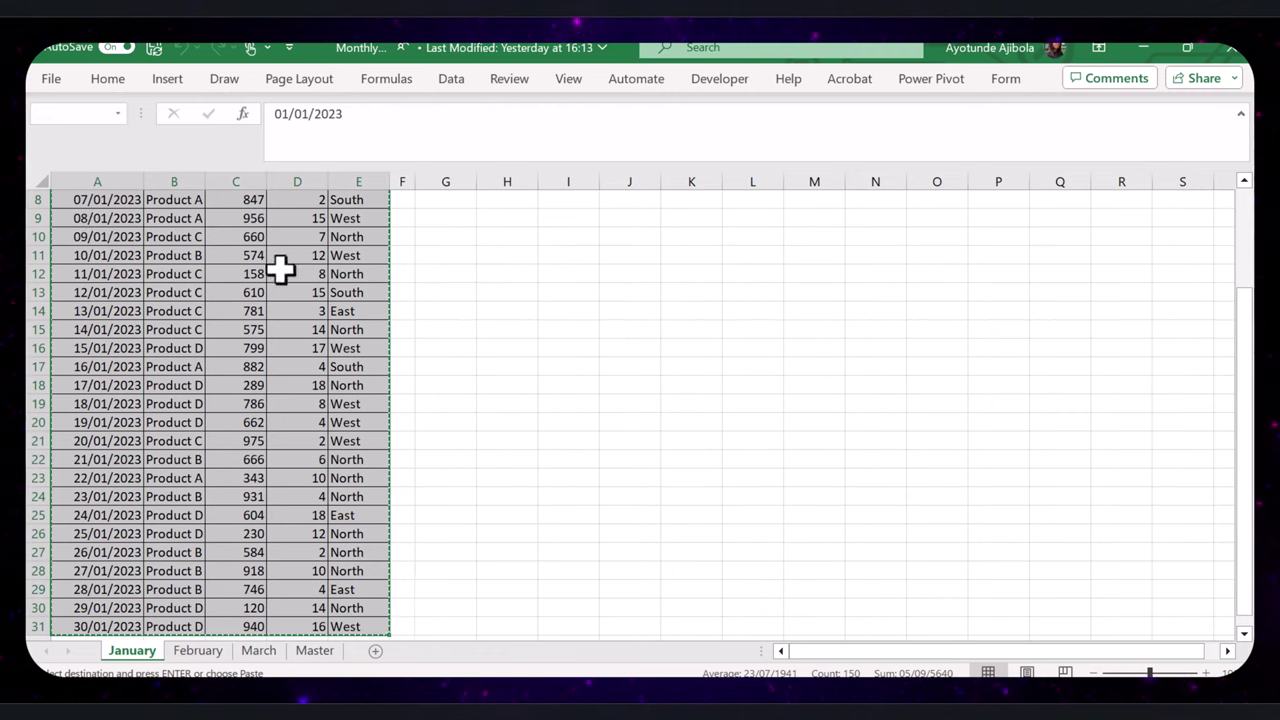
{"action": "left_click", "coordinate": [322, 652]}
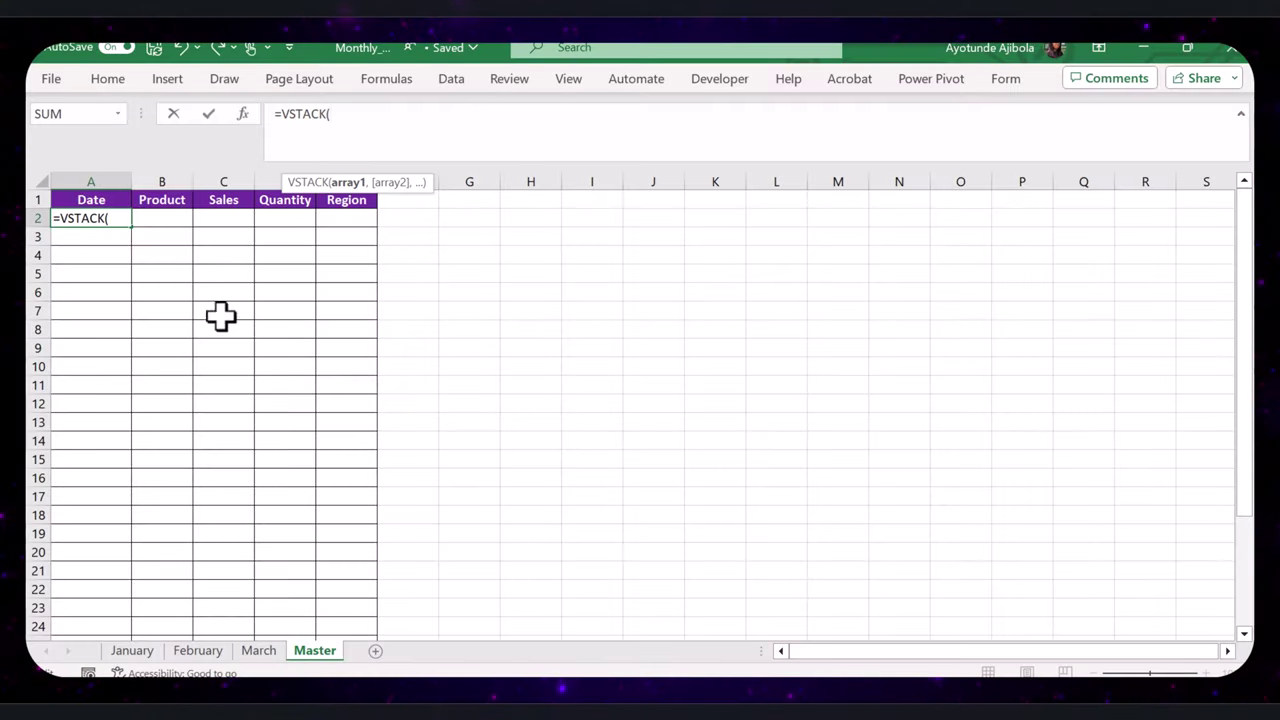
{"action": "left_click", "coordinate": [132, 650]}
{"action": "left_click_drag", "start_coordinate": [91, 218], "coordinate": [357, 609]}
{"action": "type", "text": ","}
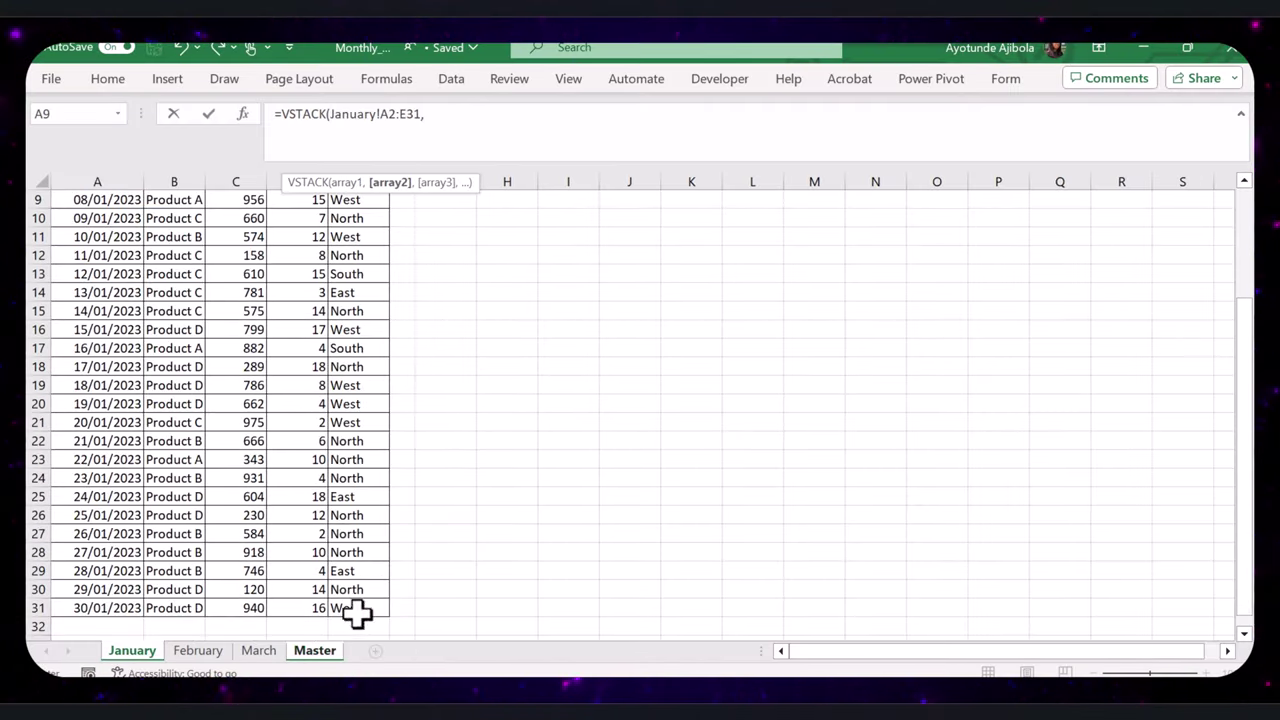
Add the A2:E31 ranges of the February and March sheets to the VSTACK formula and complete it
{"action": "left_click", "coordinate": [198, 650]}
{"action": "left_click_drag", "start_coordinate": [75, 225], "coordinate": [383, 617]}
{"action": "type", "text": ","}
{"action": "left_click", "coordinate": [257, 651]}
{"action": "left_click_drag", "start_coordinate": [91, 218], "coordinate": [388, 605]}
{"action": "type", "text": ")"}
{"action": "key", "text": "Return"}
{"action": "scroll", "coordinate": [296, 390], "scroll_direction": "down", "scroll_amount": 16}
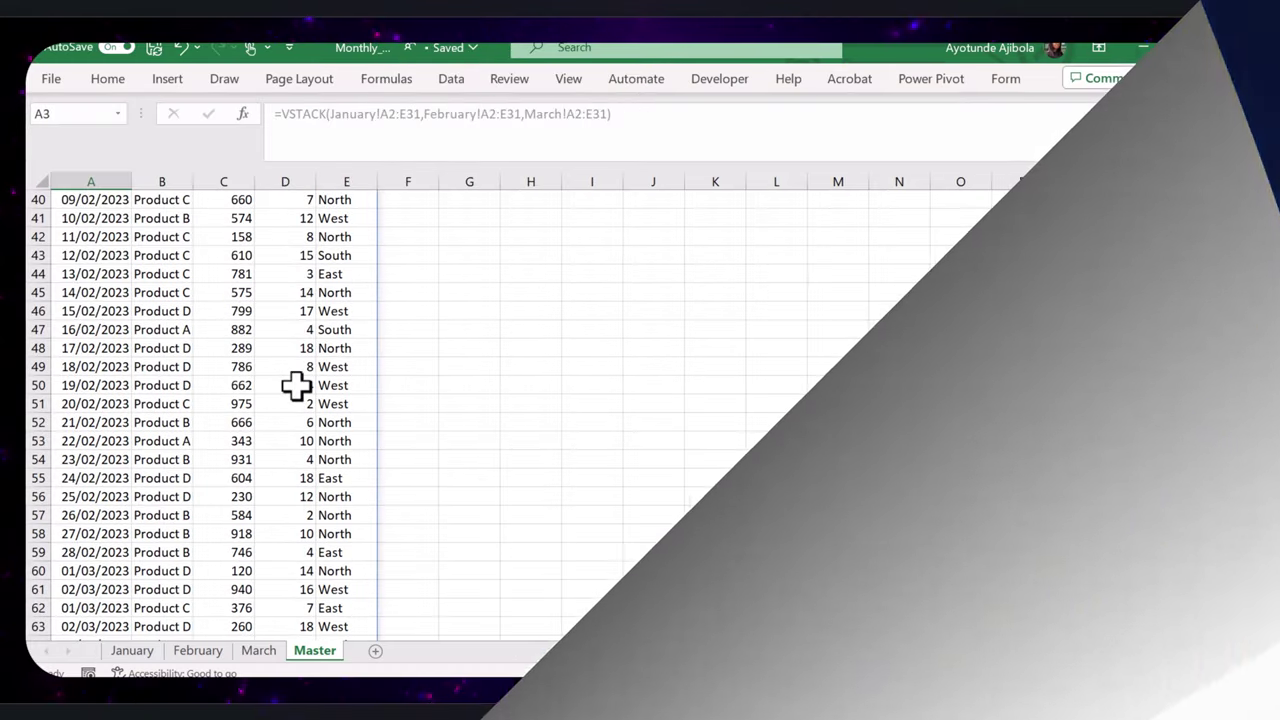
Create a blank workbook and import data from the Excel workbook Monthly_Sales in the PRACTICE FILES folder
{"action": "key", "text": "ctrl+n"}
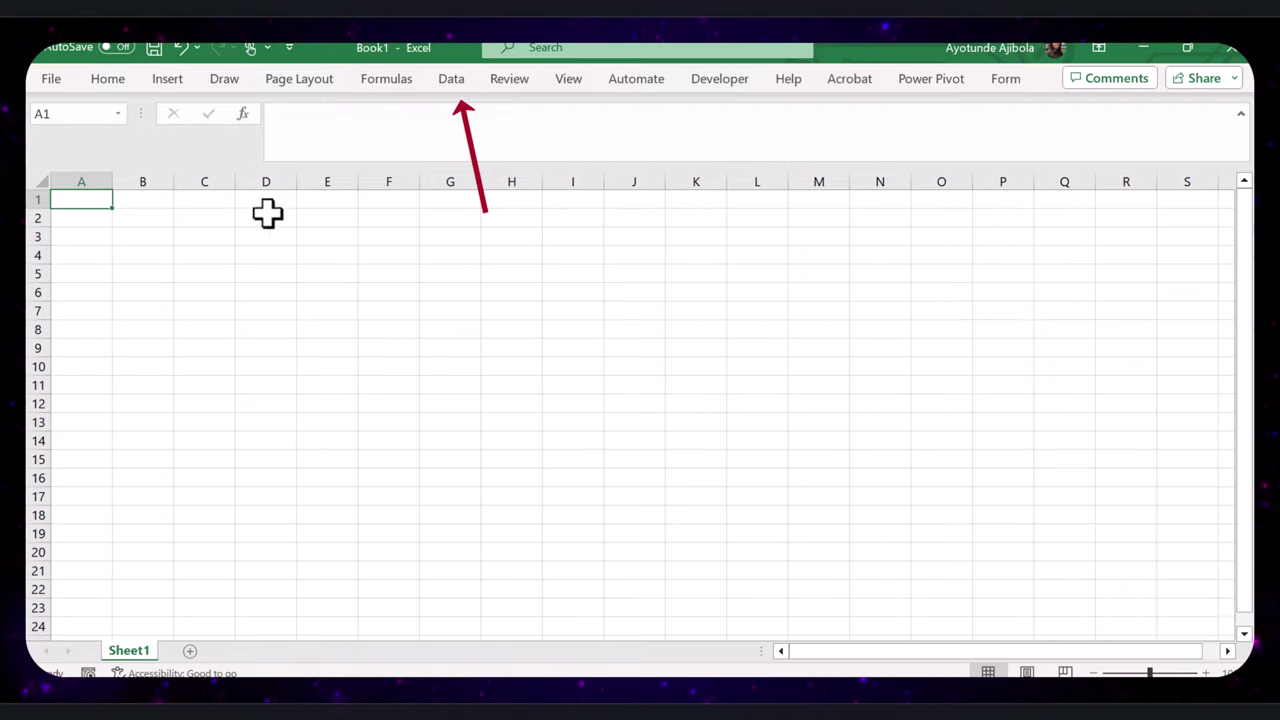
{"action": "left_click", "coordinate": [452, 80]}
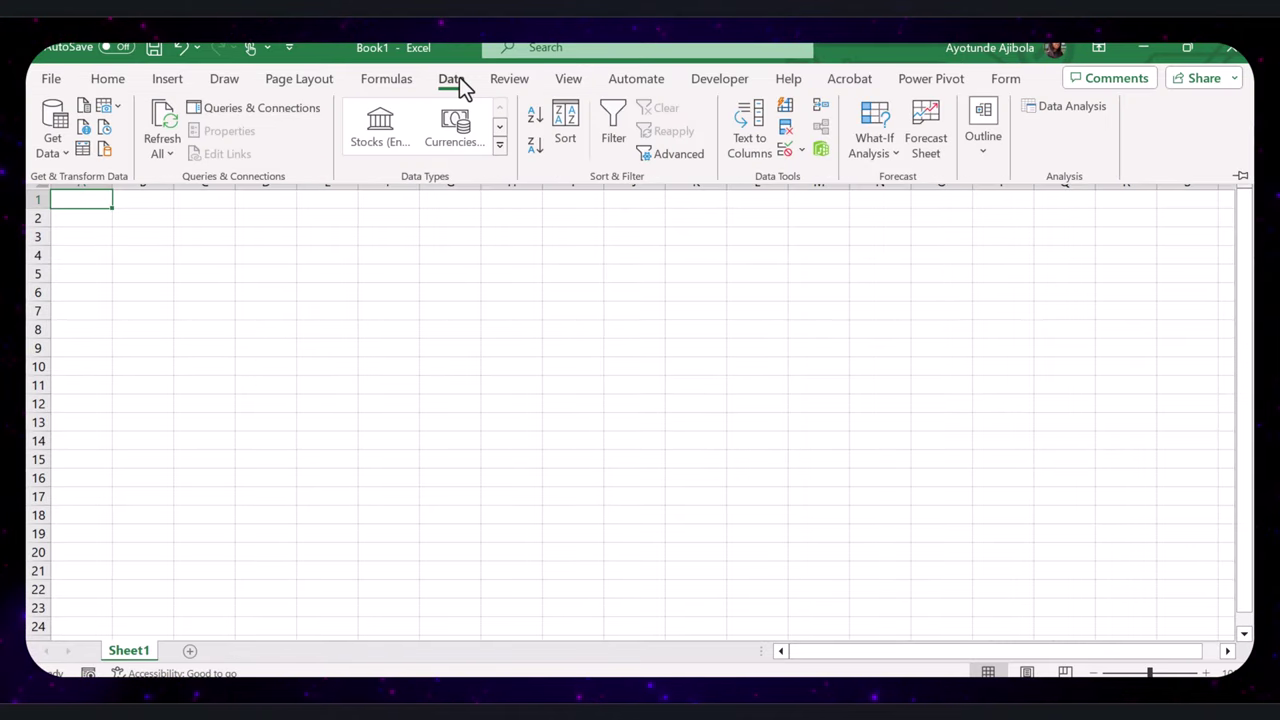
{"action": "left_click", "coordinate": [64, 148]}
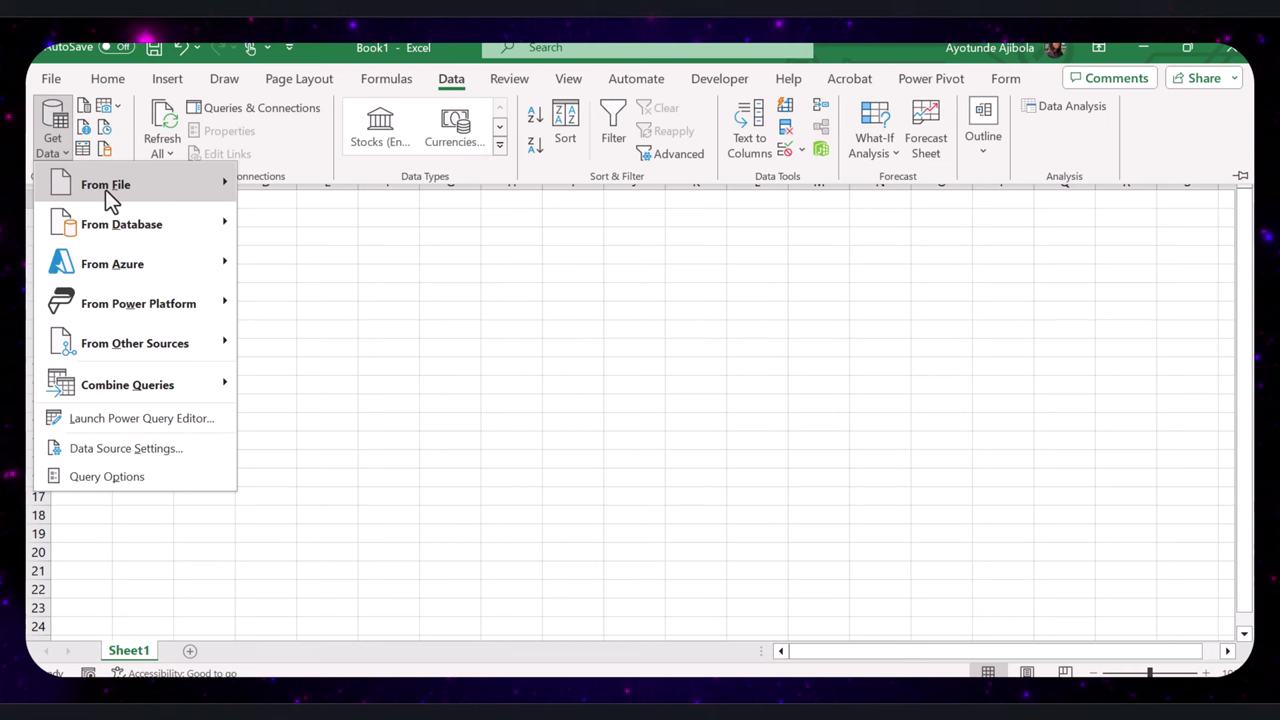
{"action": "mouse_move", "coordinate": [108, 197]}
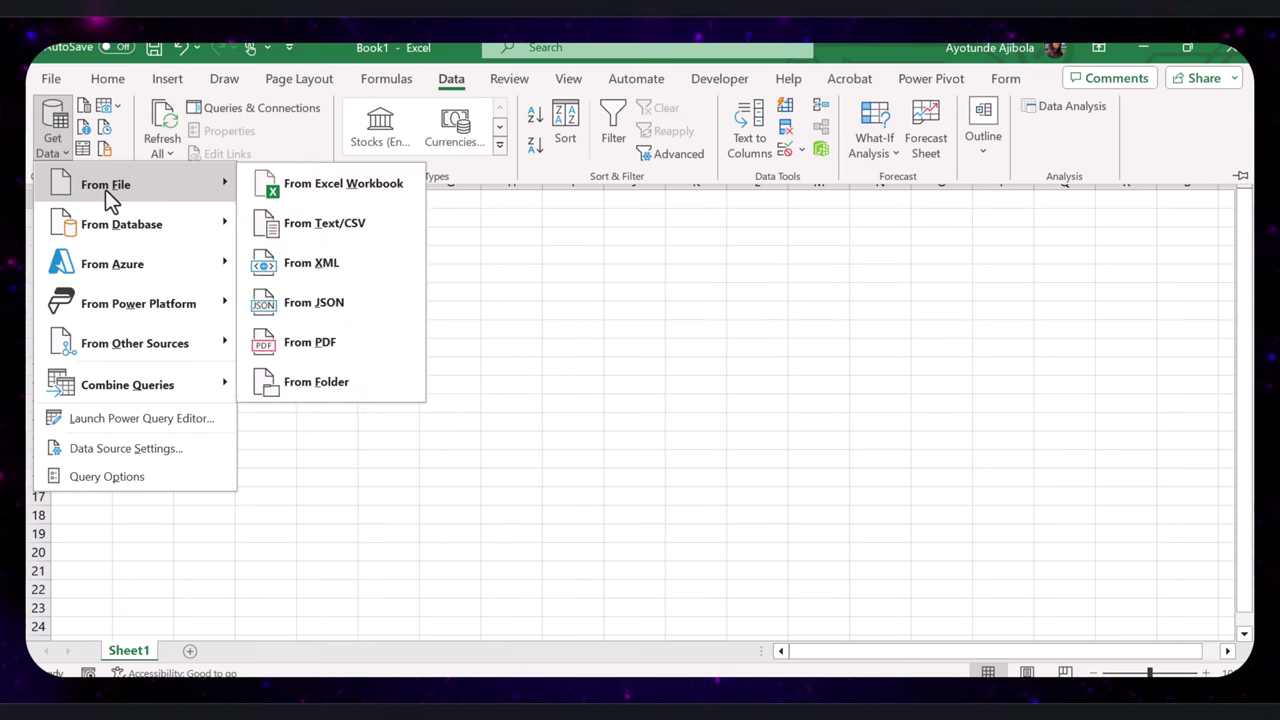
{"action": "left_click", "coordinate": [343, 184]}
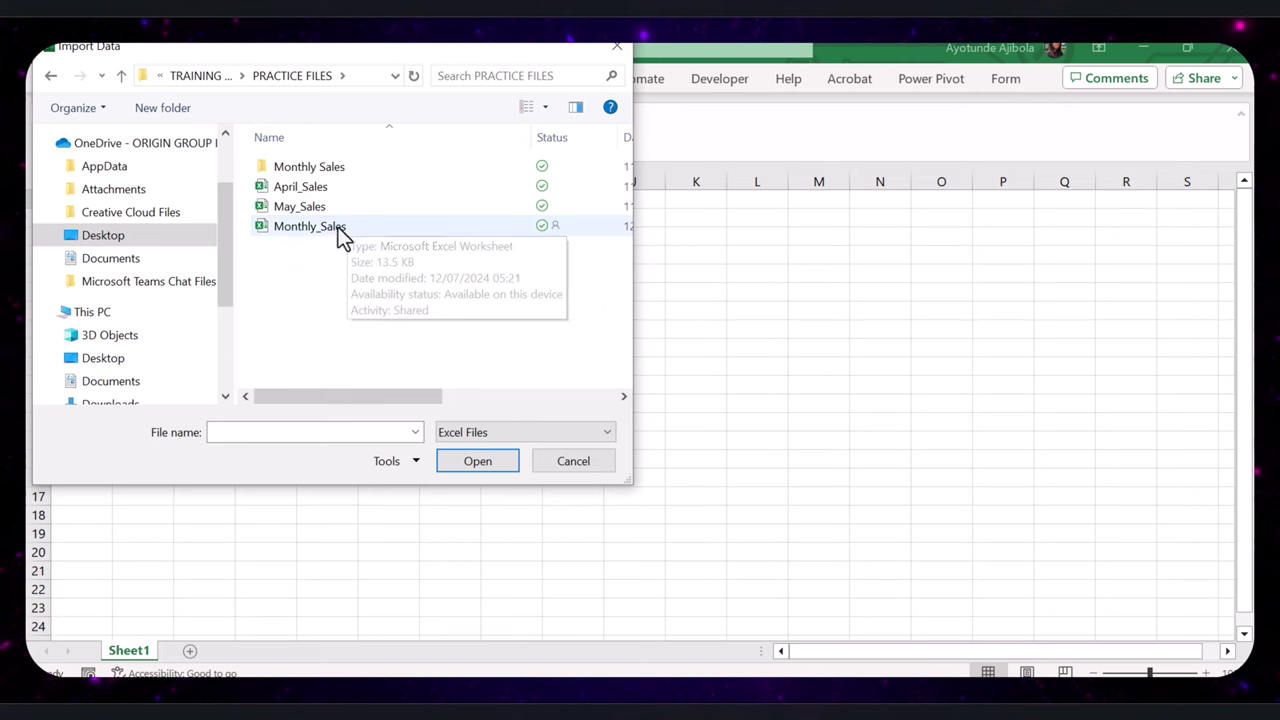
{"action": "left_click", "coordinate": [335, 236]}
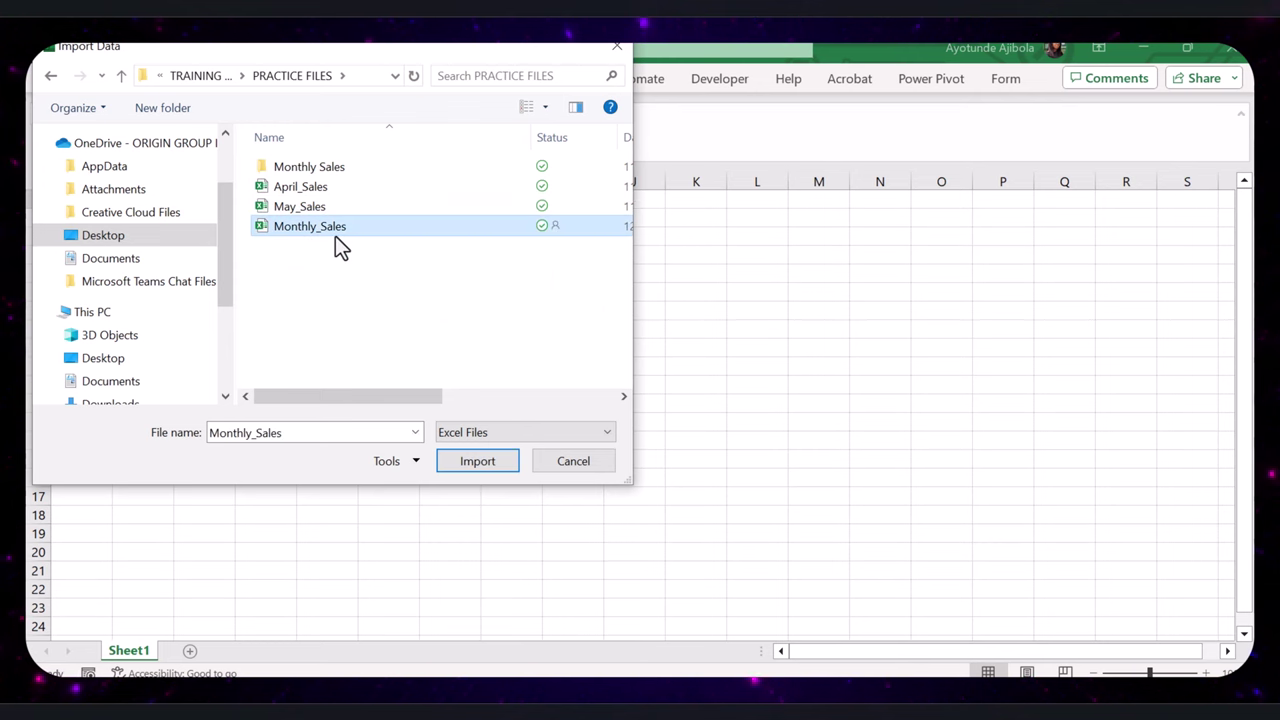
{"action": "left_click", "coordinate": [474, 463]}
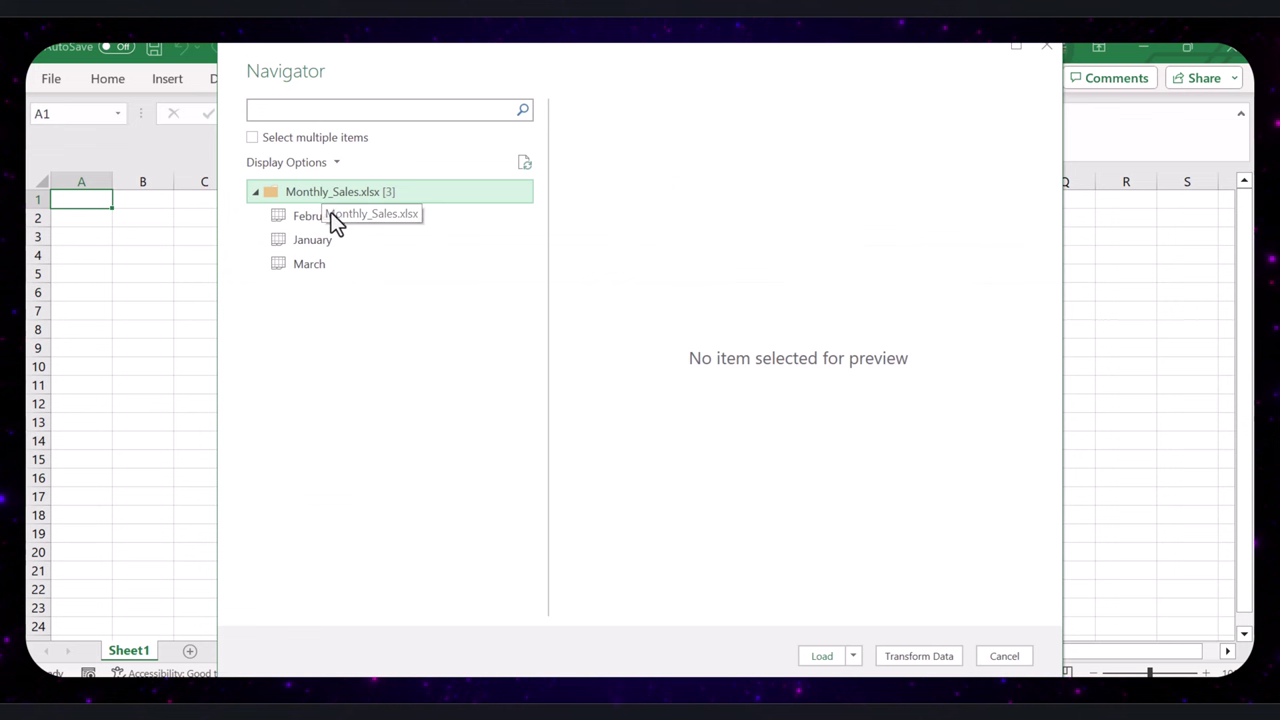
Preview the February, January and March sheets and load January into the Power Query Editor for transformation
{"action": "left_click", "coordinate": [328, 222]}
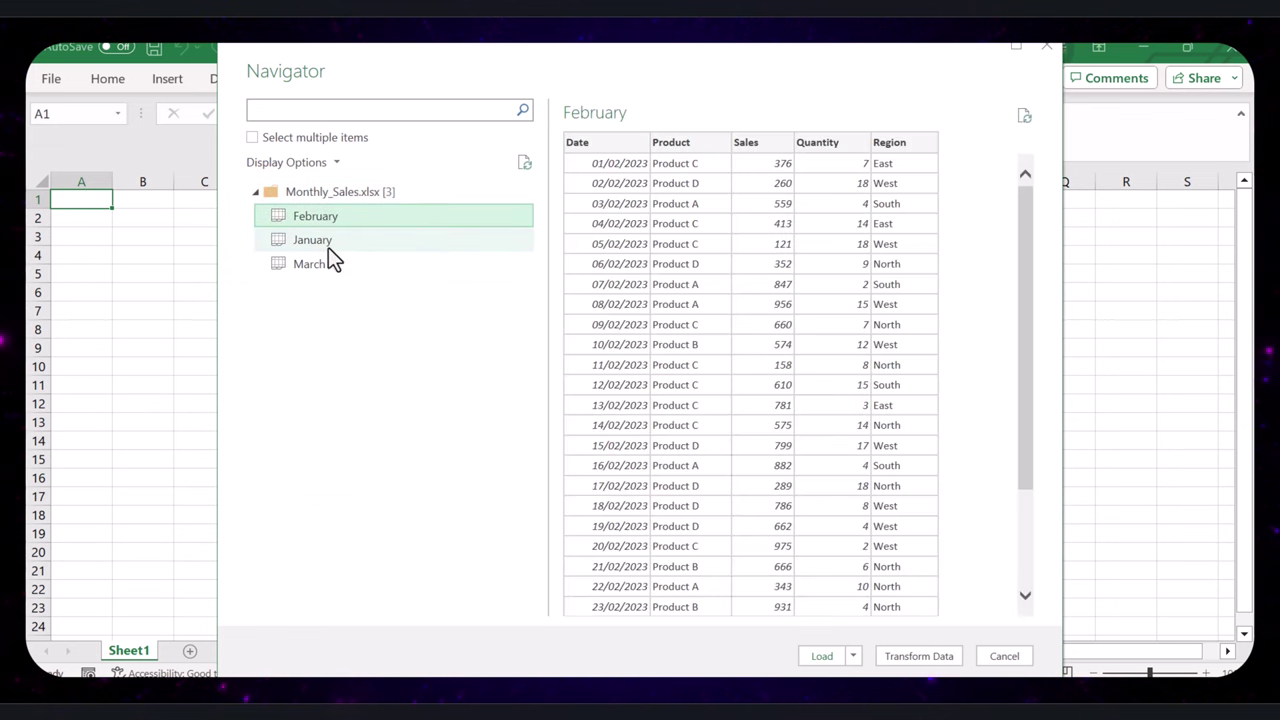
{"action": "left_click", "coordinate": [328, 245]}
{"action": "left_click", "coordinate": [326, 263]}
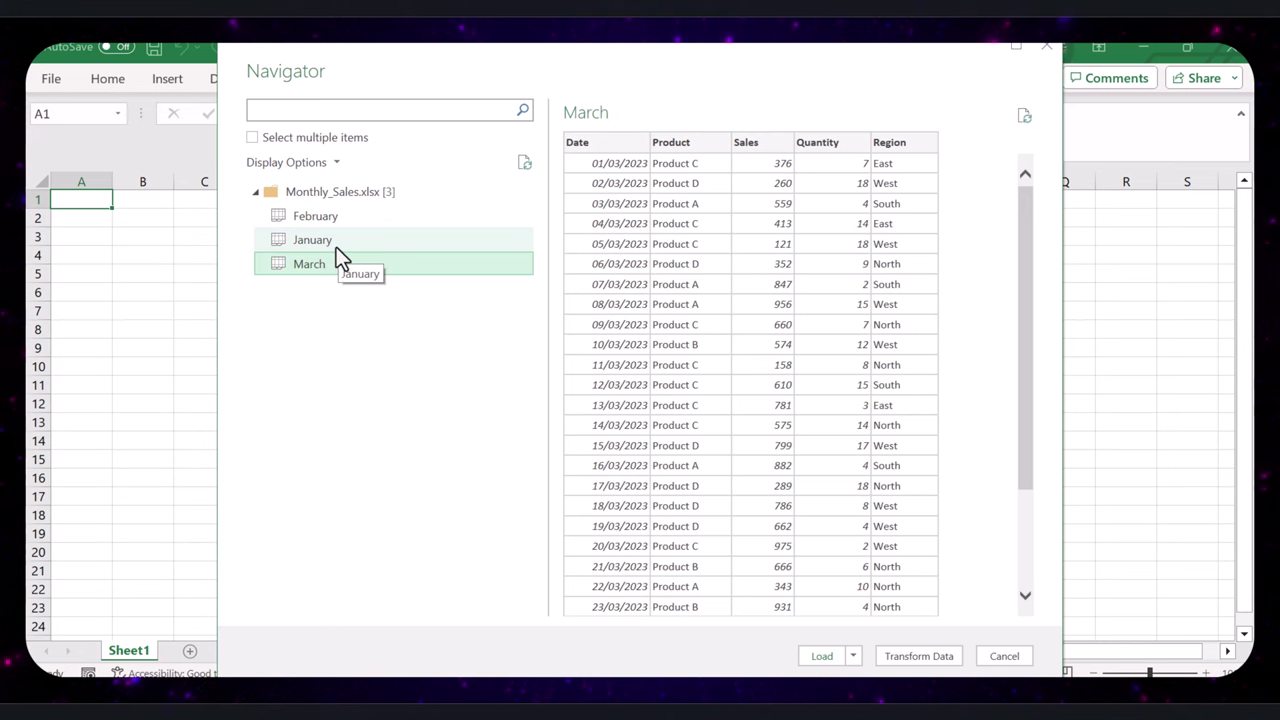
{"action": "left_click", "coordinate": [334, 241]}
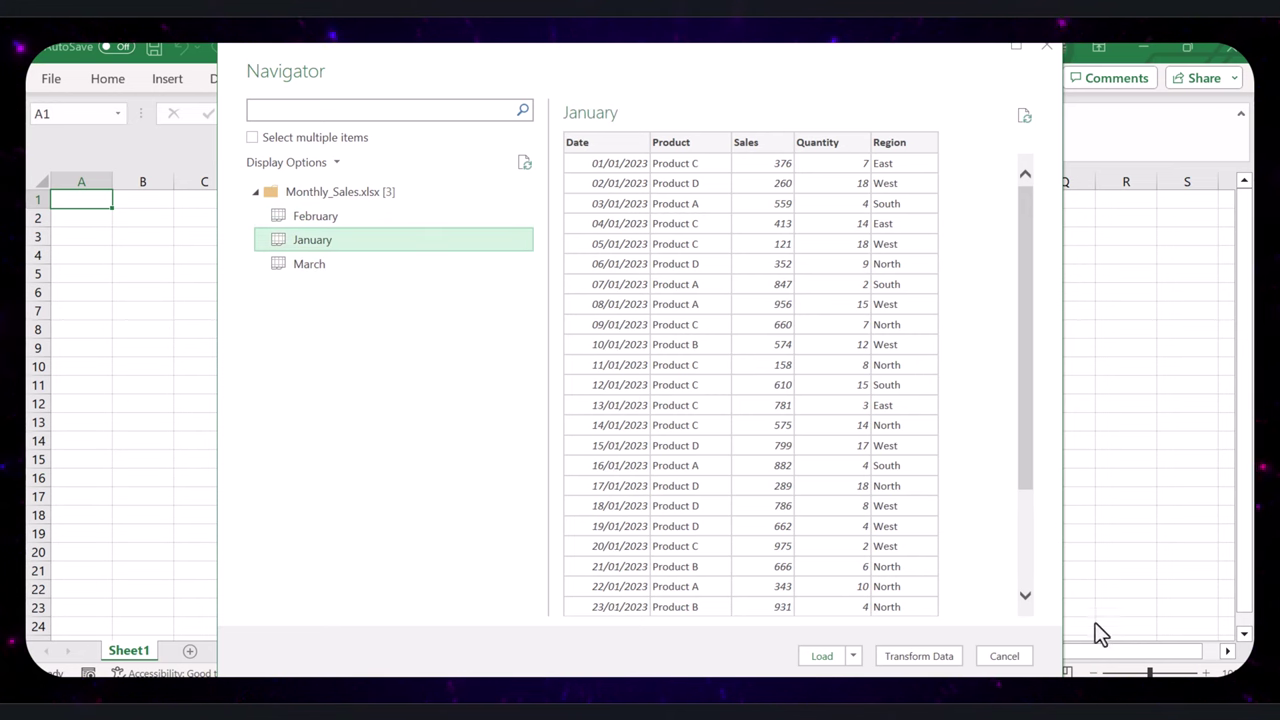
{"action": "left_click", "coordinate": [908, 656]}
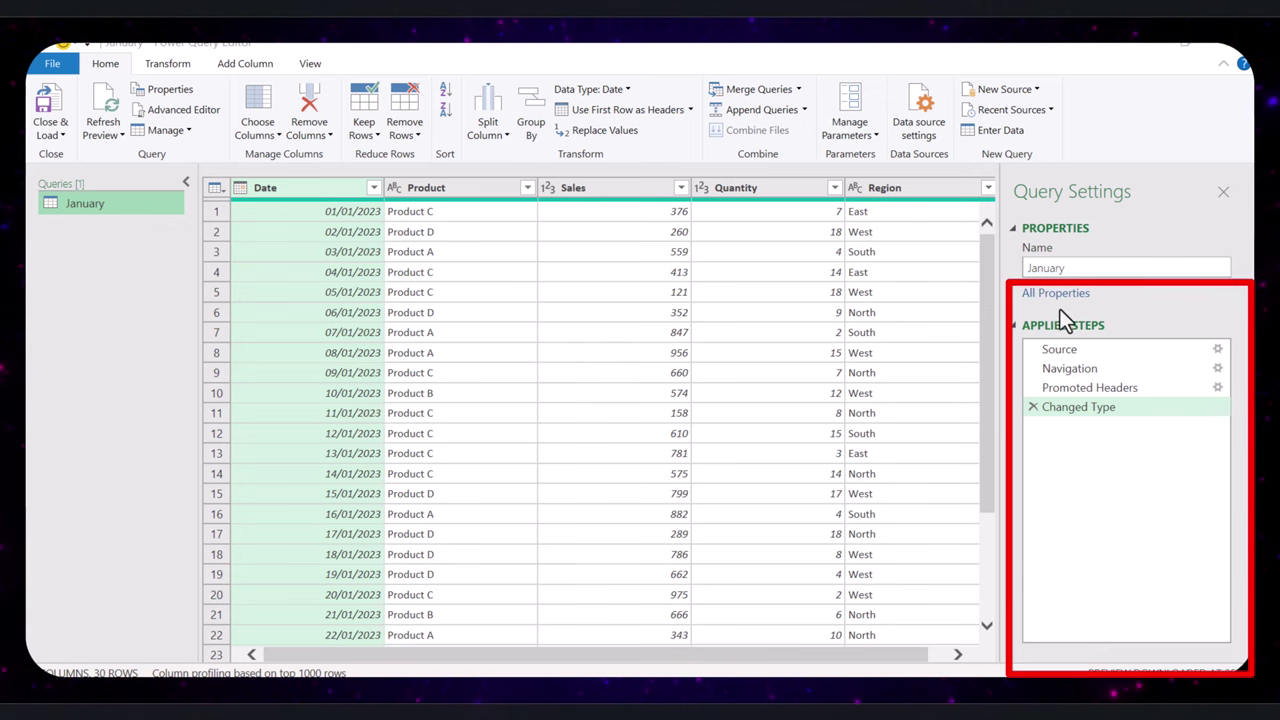
Delete the applied steps Changed Type, Promoted Headers and Navigation, keeping only Source, and close the query settings
{"action": "left_click", "coordinate": [1036, 403]}
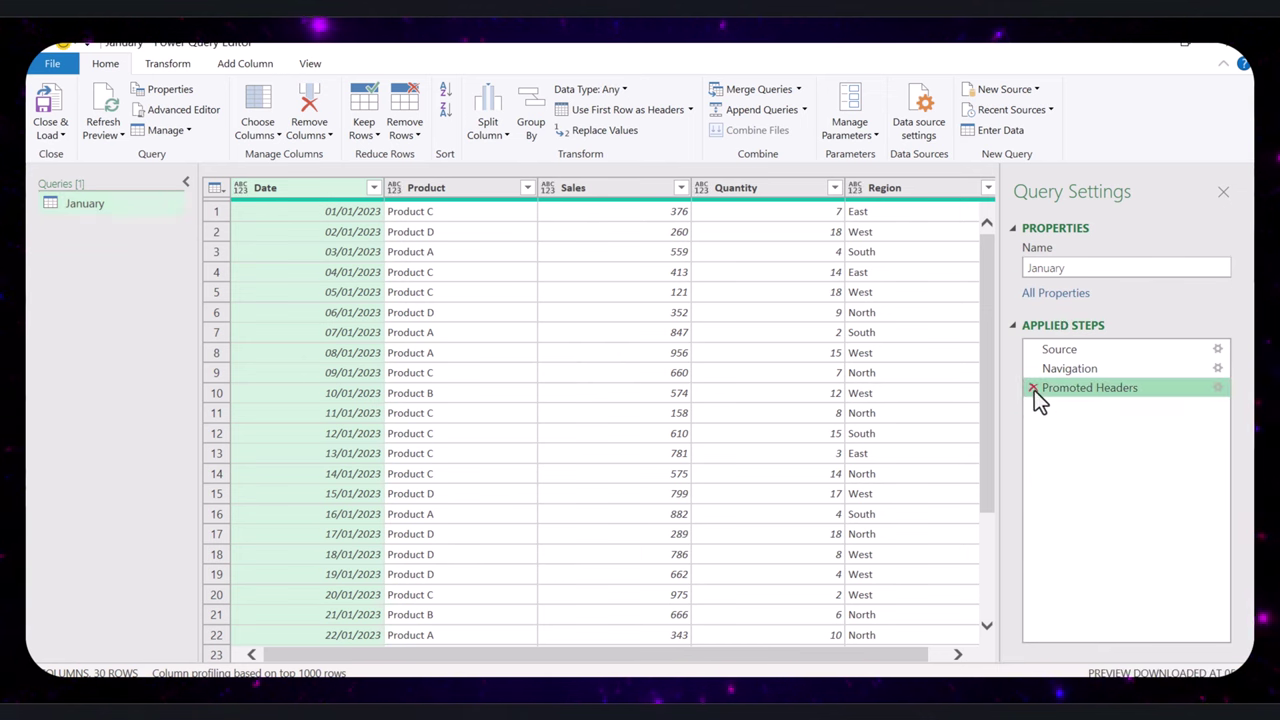
{"action": "left_click", "coordinate": [1034, 389]}
{"action": "left_click", "coordinate": [1033, 369]}
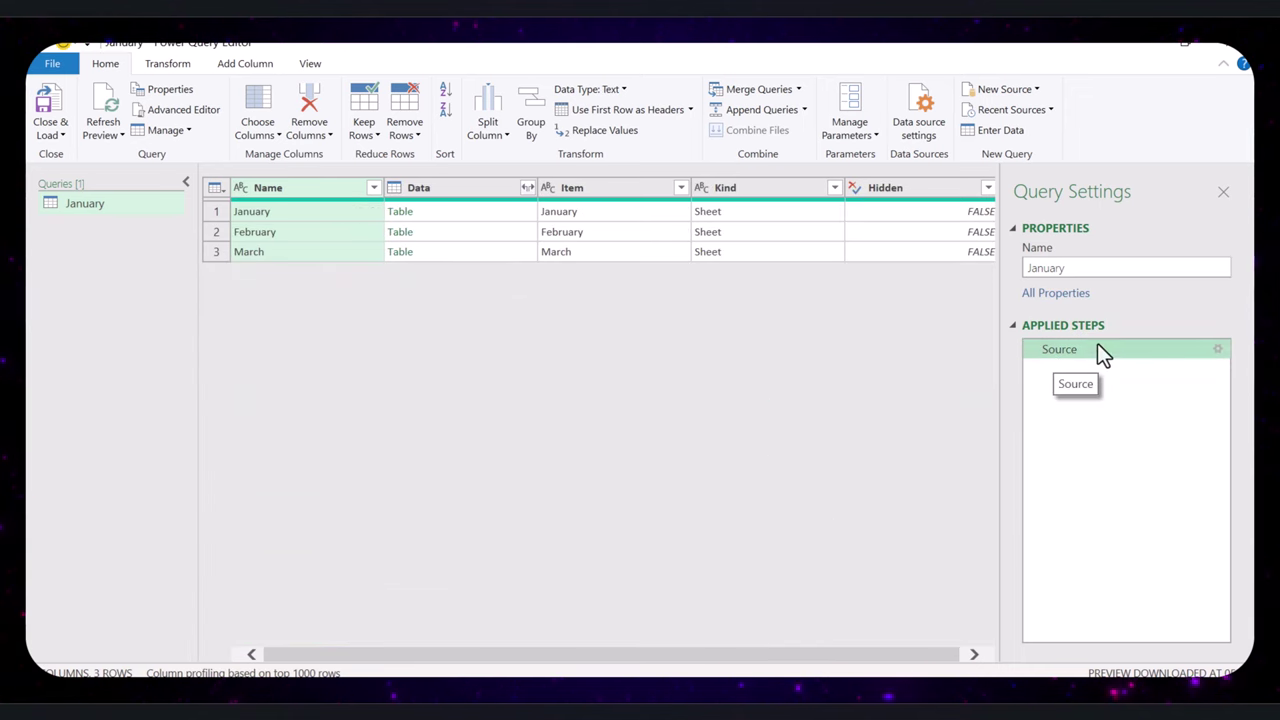
{"action": "left_click", "coordinate": [1223, 191]}
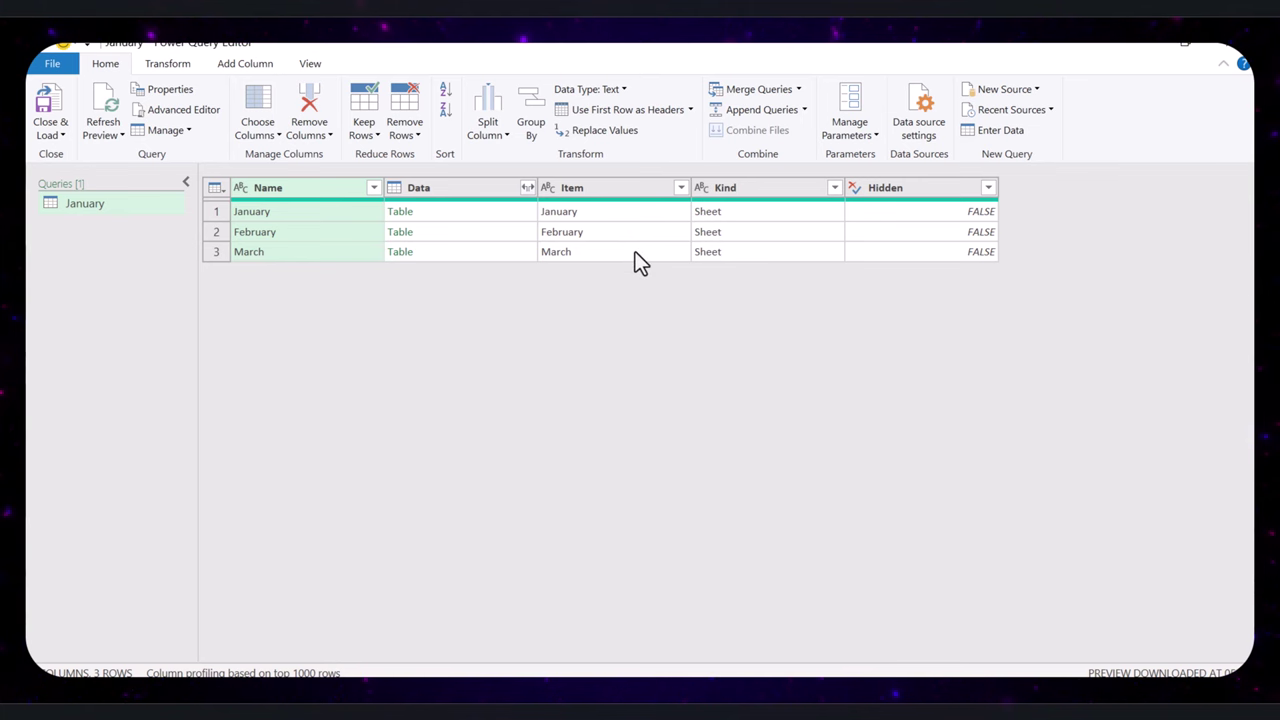
Remove the Item, Kind and Hidden columns from the query
{"action": "left_click", "coordinate": [604, 188]}
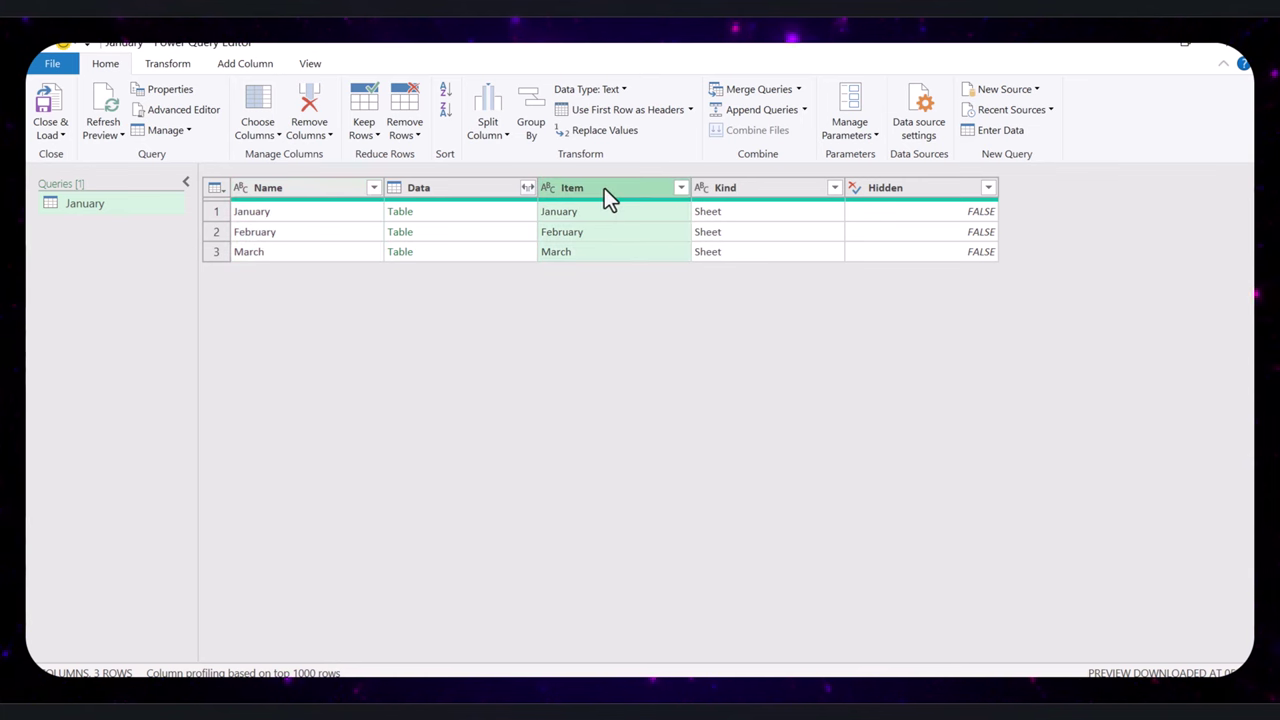
{"action": "left_click", "coordinate": [749, 187], "text": "shift"}
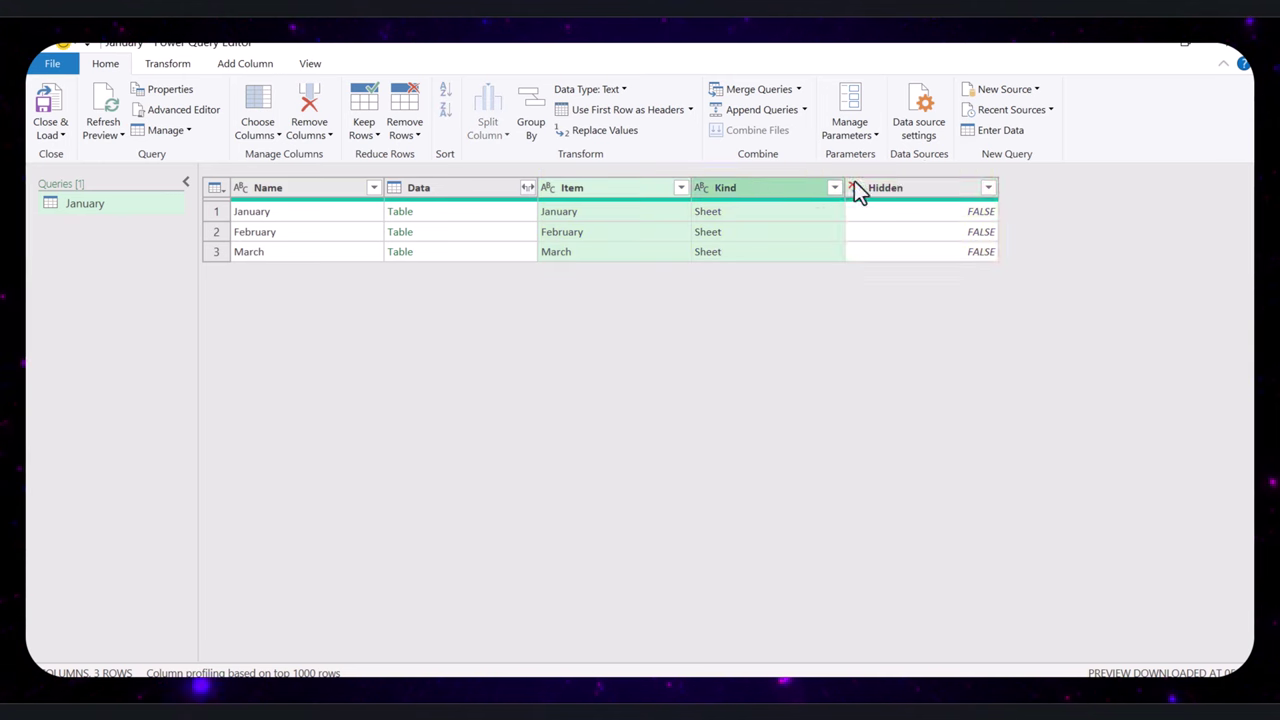
{"action": "left_click", "coordinate": [888, 189], "text": "shift"}
{"action": "right_click", "coordinate": [893, 193]}
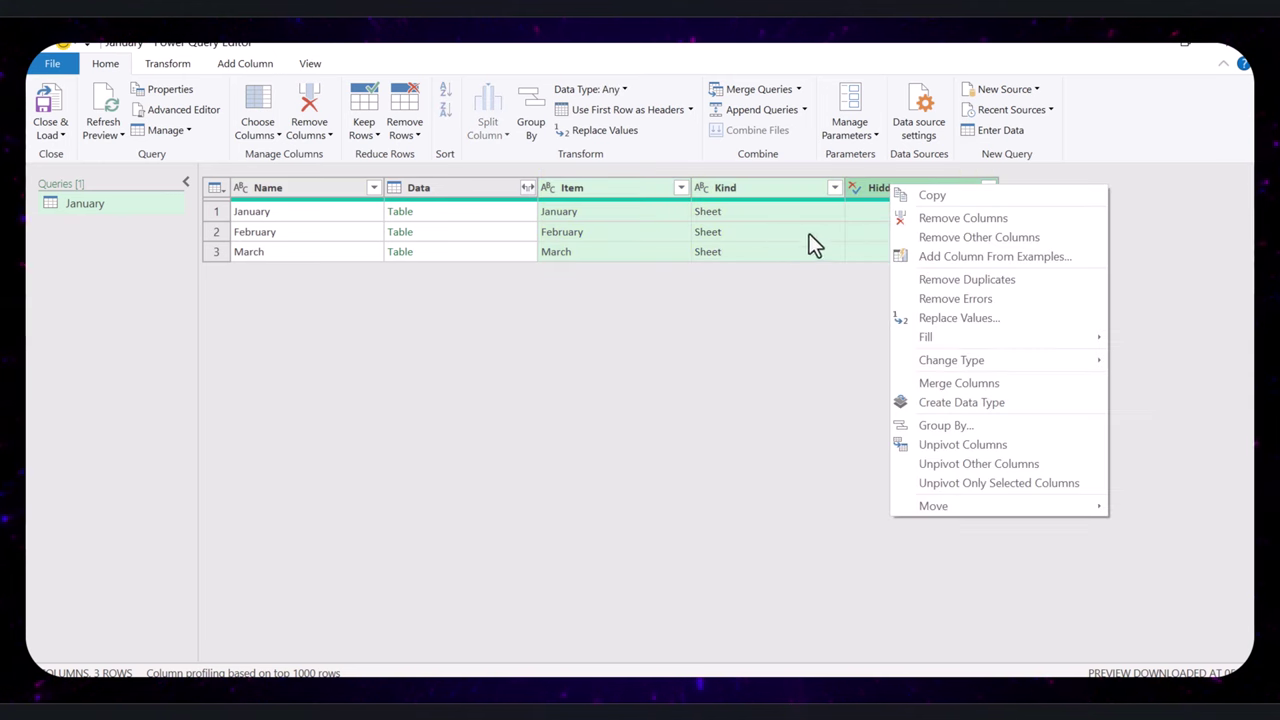
{"action": "left_click", "coordinate": [986, 221]}
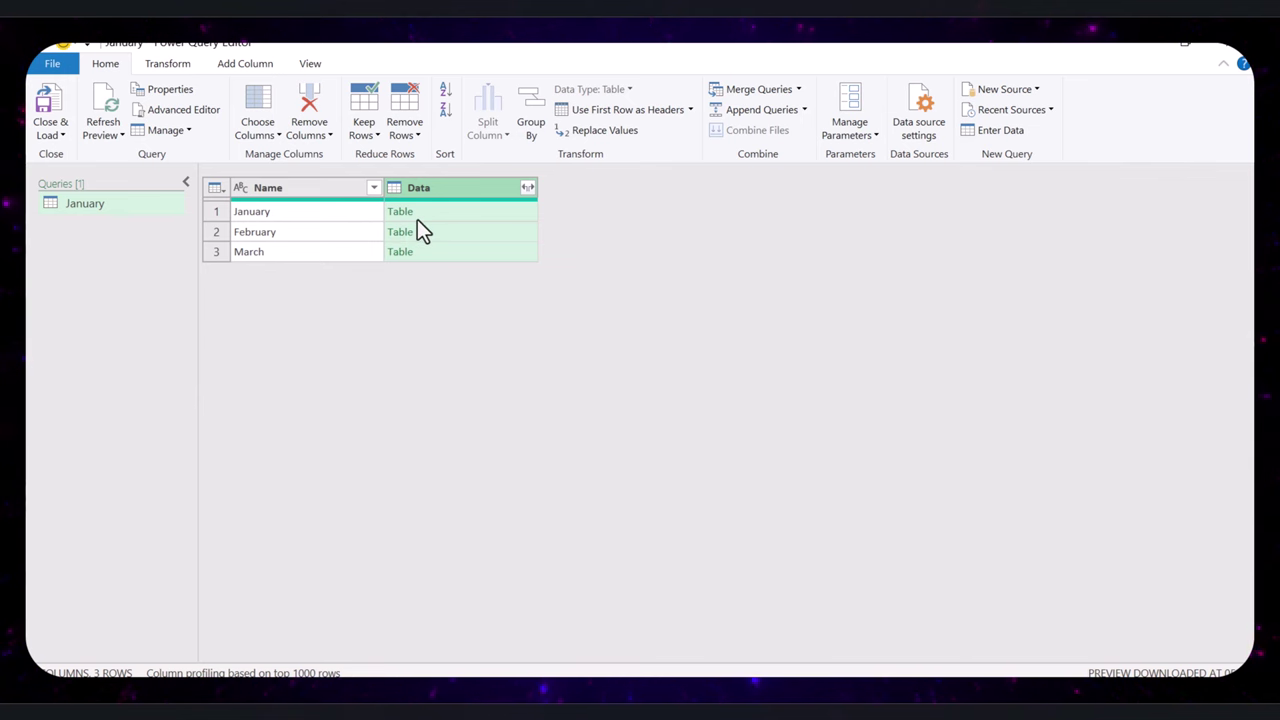
Expand the Data column into all five of its columns, using the original column name as prefix
{"action": "left_click", "coordinate": [527, 188]}
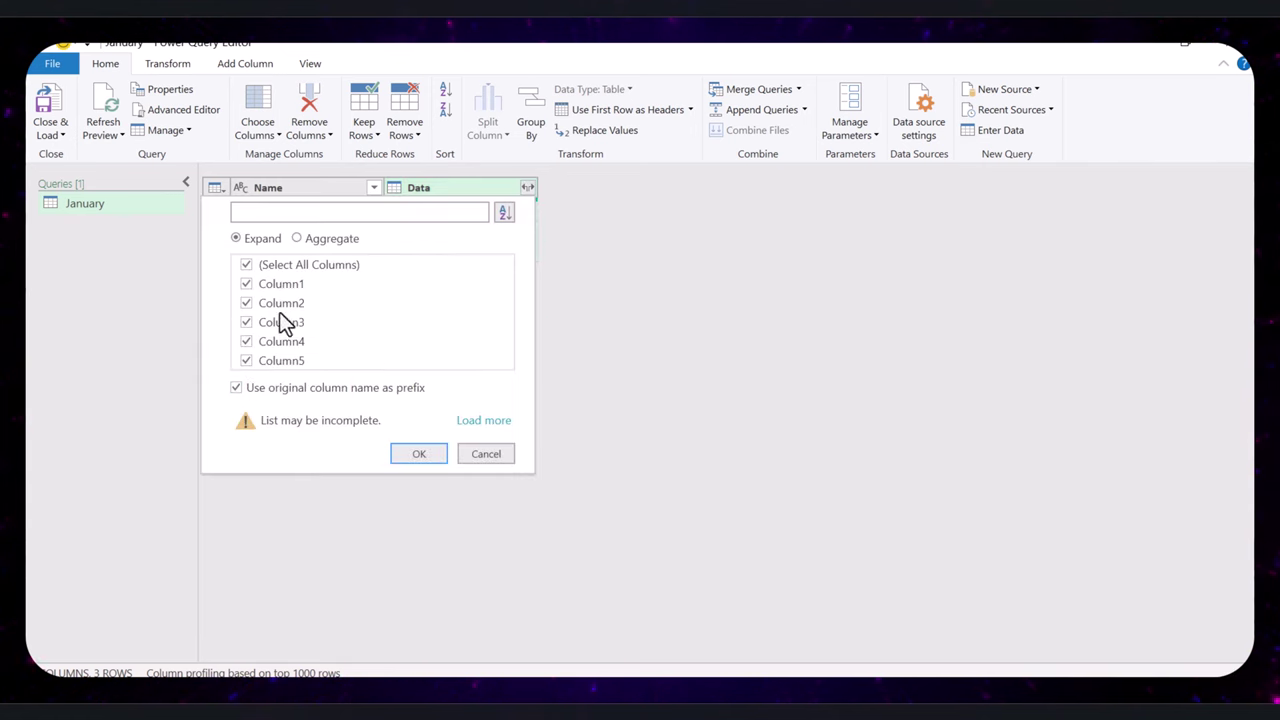
{"action": "left_click", "coordinate": [421, 452]}
{"action": "left_click_drag", "start_coordinate": [1243, 280], "coordinate": [1243, 371]}
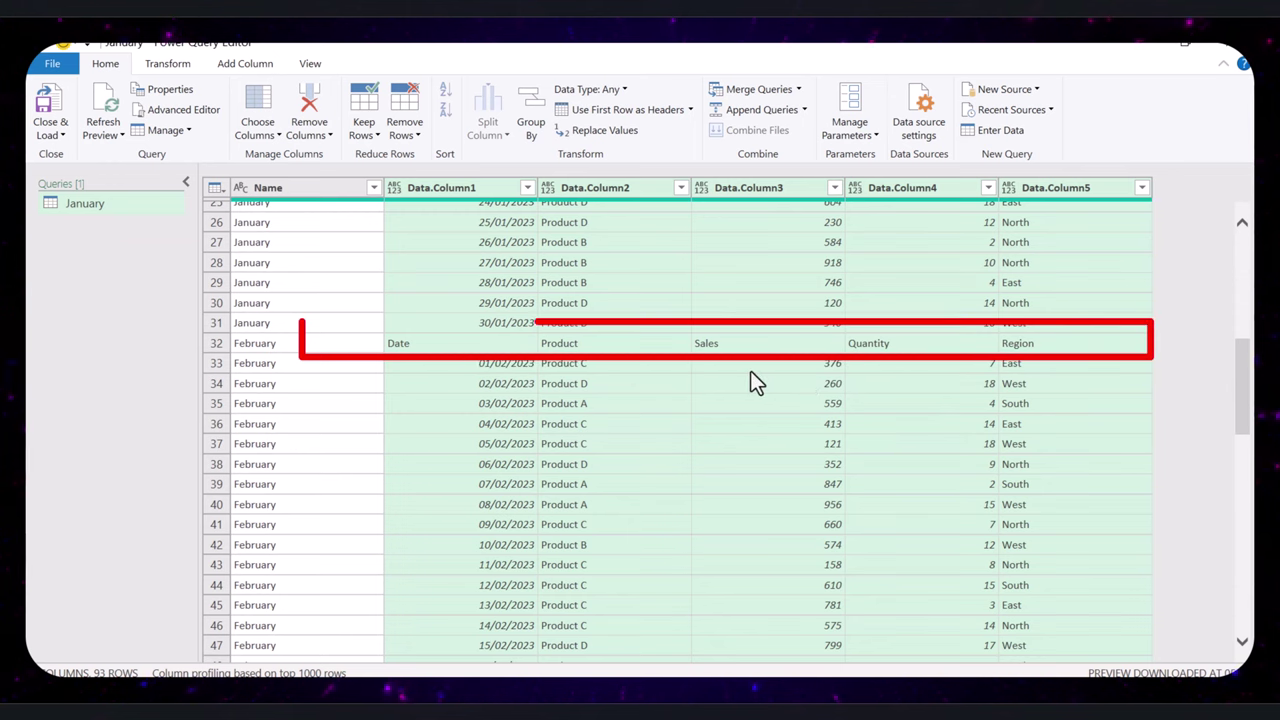
{"action": "left_click_drag", "start_coordinate": [1246, 386], "coordinate": [1246, 485]}
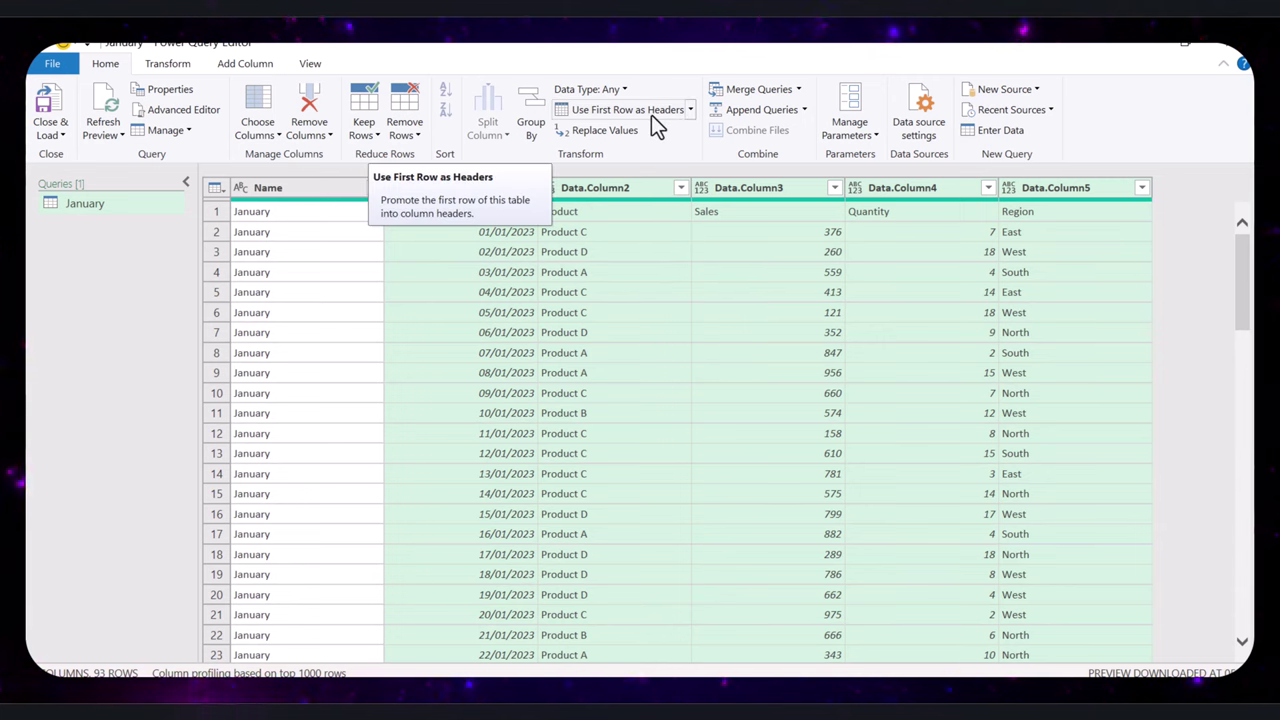
Promote the first row to column headers and rename the January column as Month
{"action": "left_click", "coordinate": [651, 115]}
{"action": "double_click", "coordinate": [270, 189]}
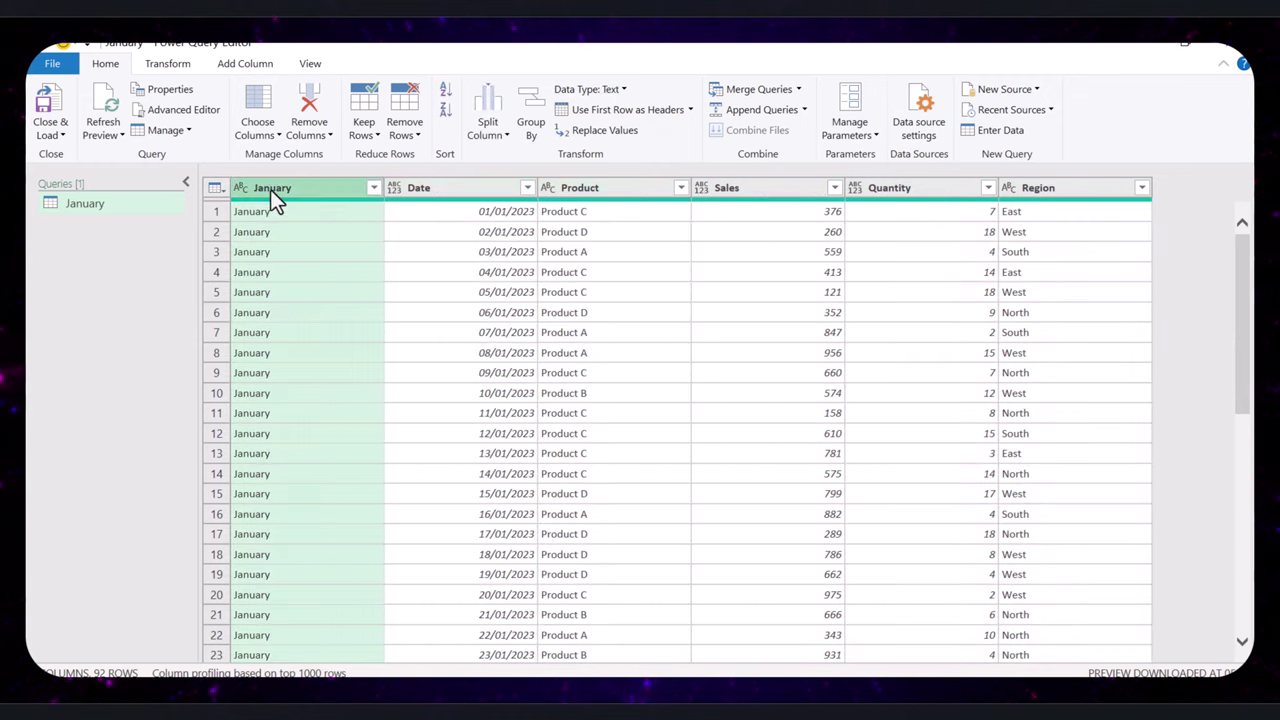
{"action": "type", "text": "Month"}
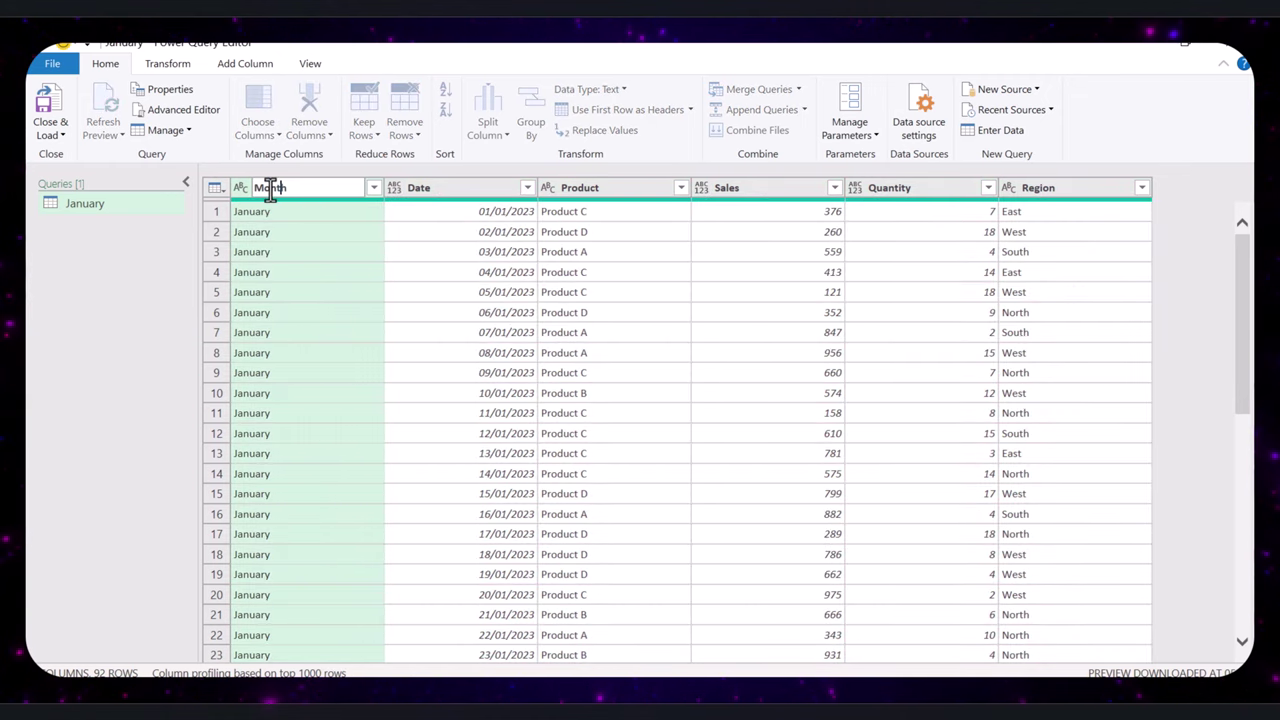
{"action": "key", "text": "Return"}
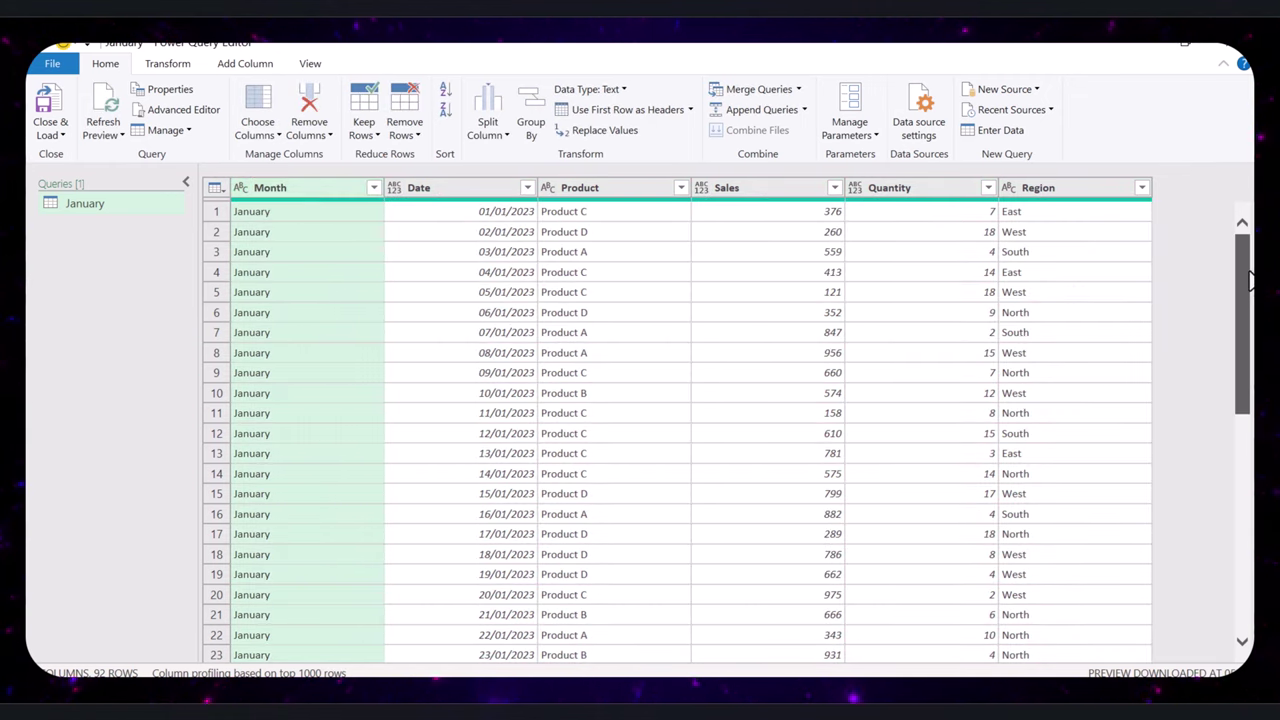
Filter the repeated header rows out of the table by excluding the value Date from the Date column
{"action": "left_click_drag", "start_coordinate": [1246, 278], "coordinate": [1248, 386]}
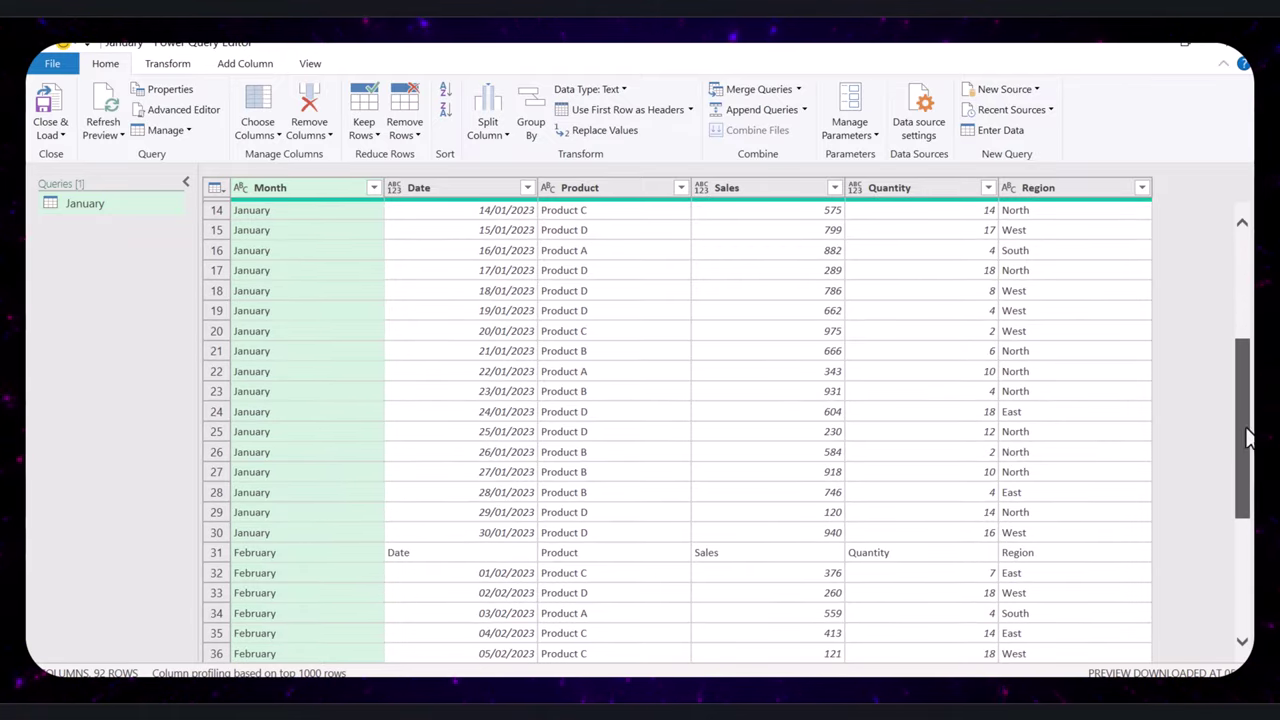
{"action": "left_click_drag", "start_coordinate": [1248, 436], "coordinate": [1248, 322]}
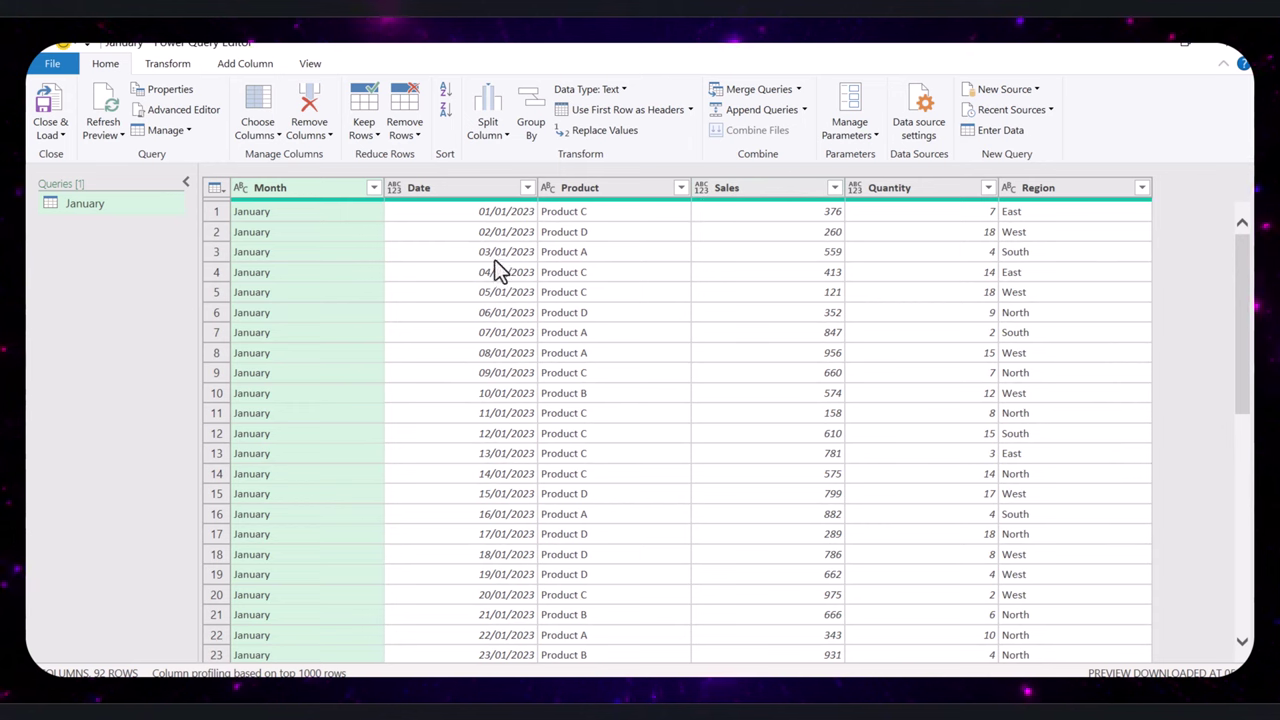
{"action": "left_click", "coordinate": [527, 188]}
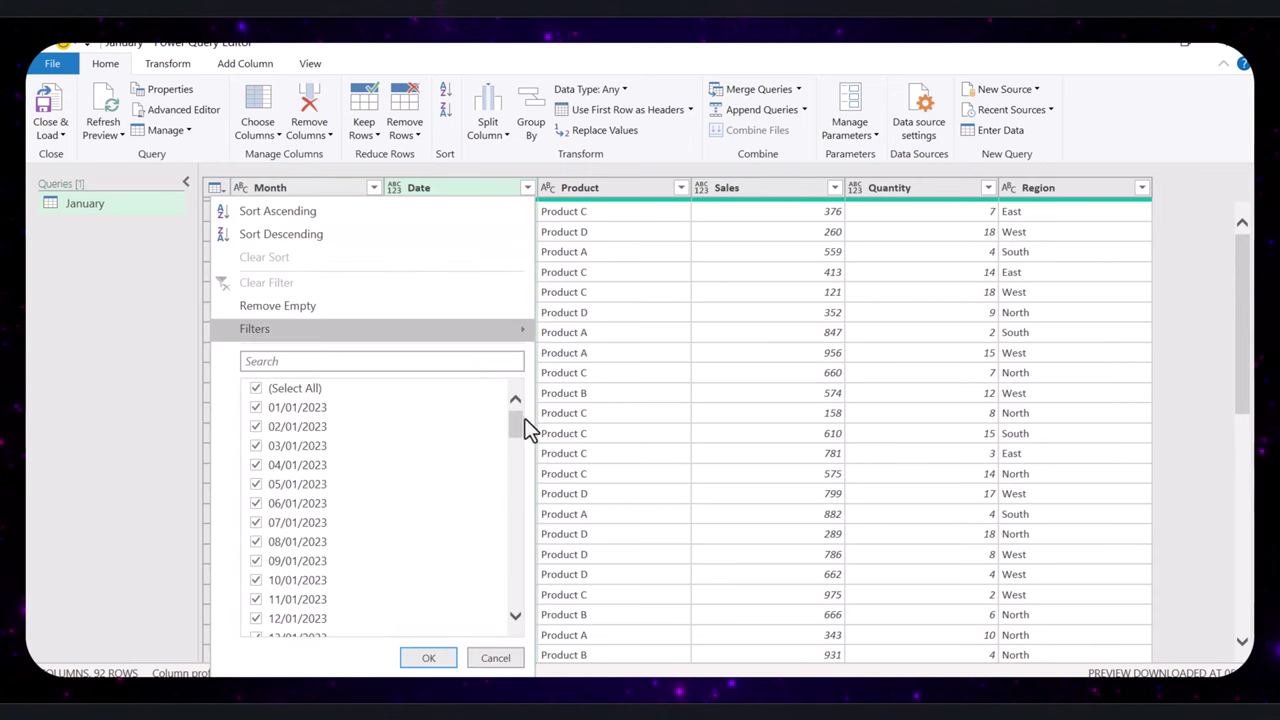
{"action": "left_click_drag", "start_coordinate": [517, 428], "coordinate": [506, 635]}
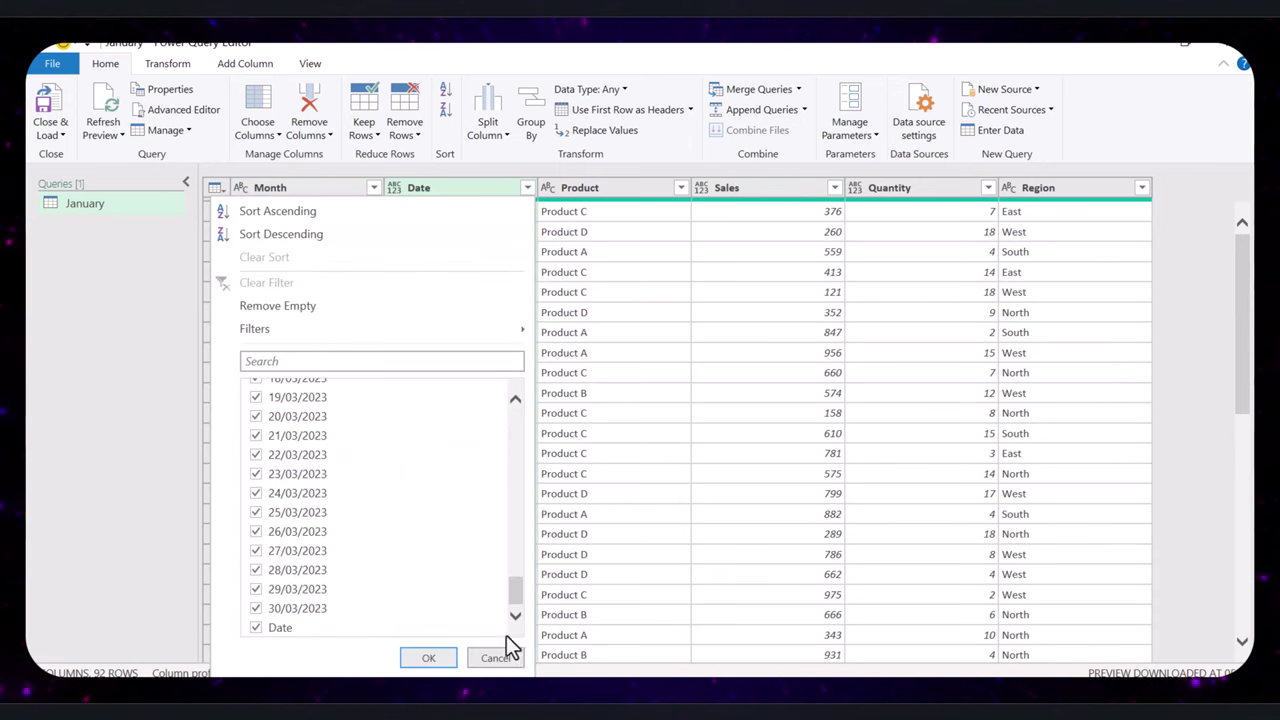
{"action": "left_click", "coordinate": [256, 627]}
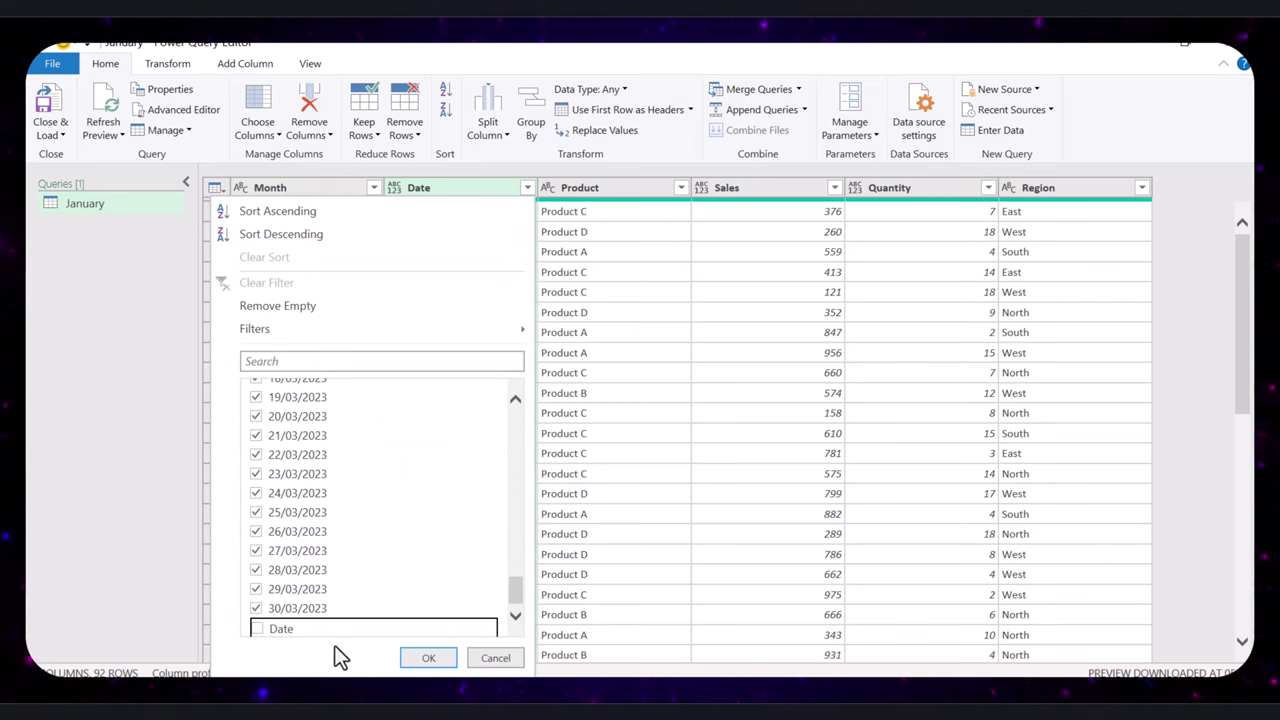
{"action": "left_click", "coordinate": [427, 658]}
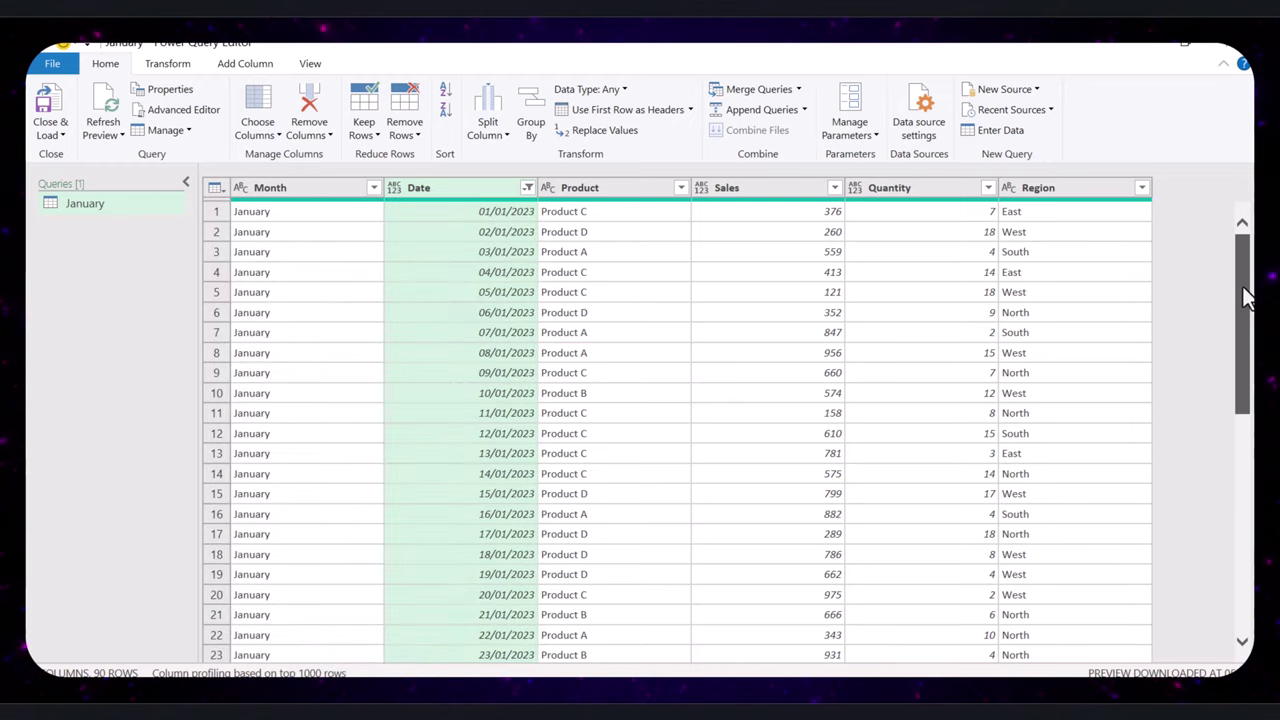
{"action": "left_click_drag", "start_coordinate": [1240, 320], "coordinate": [1229, 408]}
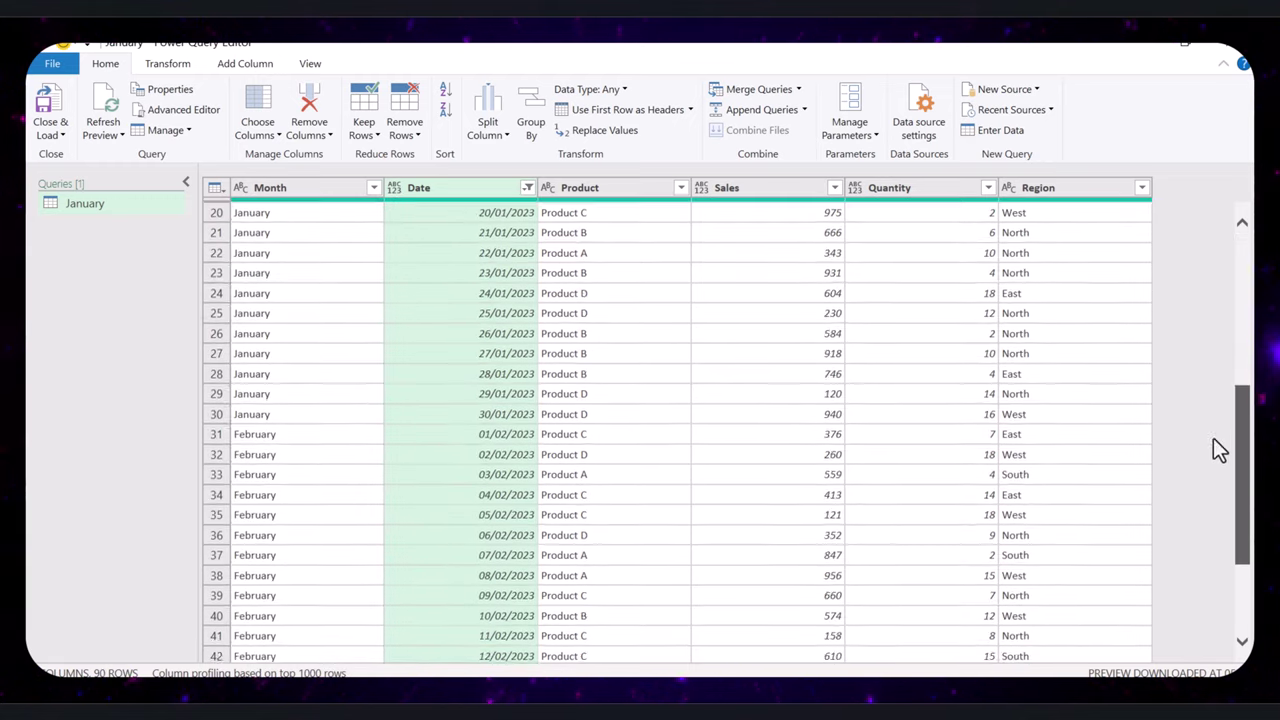
Close the query editor and load the combined January query into a worksheet table
{"action": "scroll", "coordinate": [1200, 478], "scroll_direction": "down", "scroll_amount": 15}
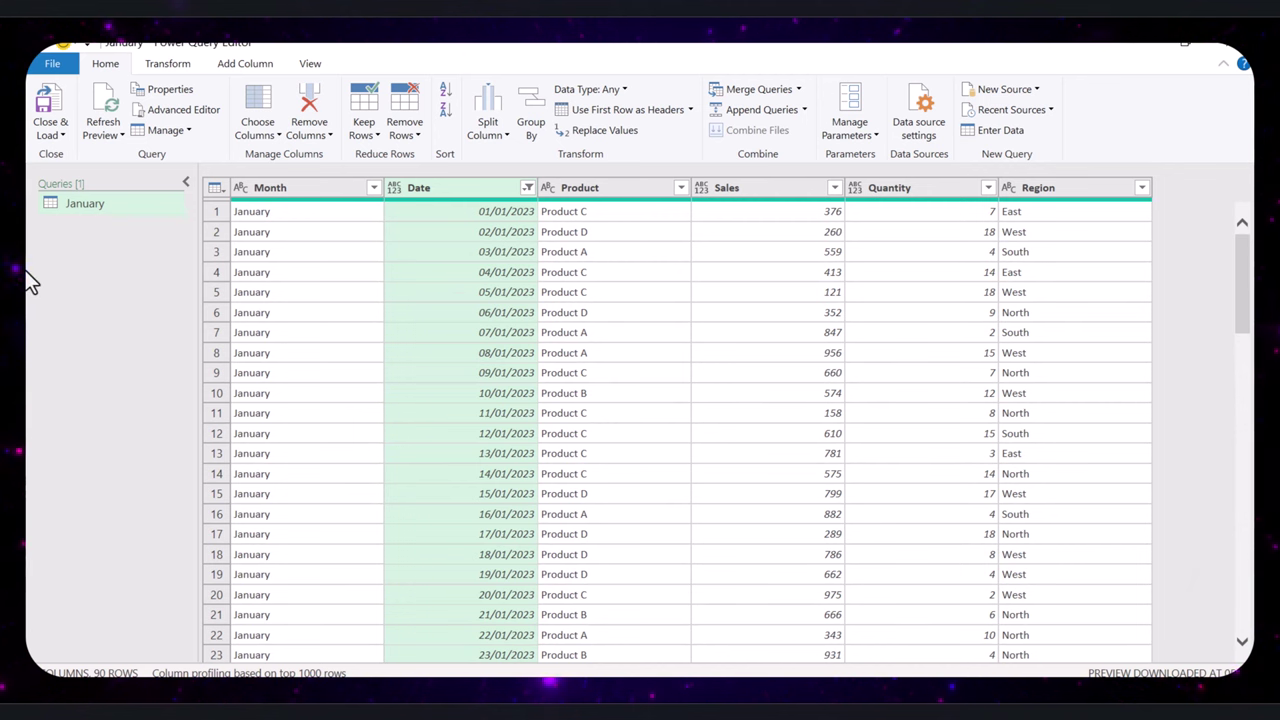
{"action": "left_click", "coordinate": [52, 127]}
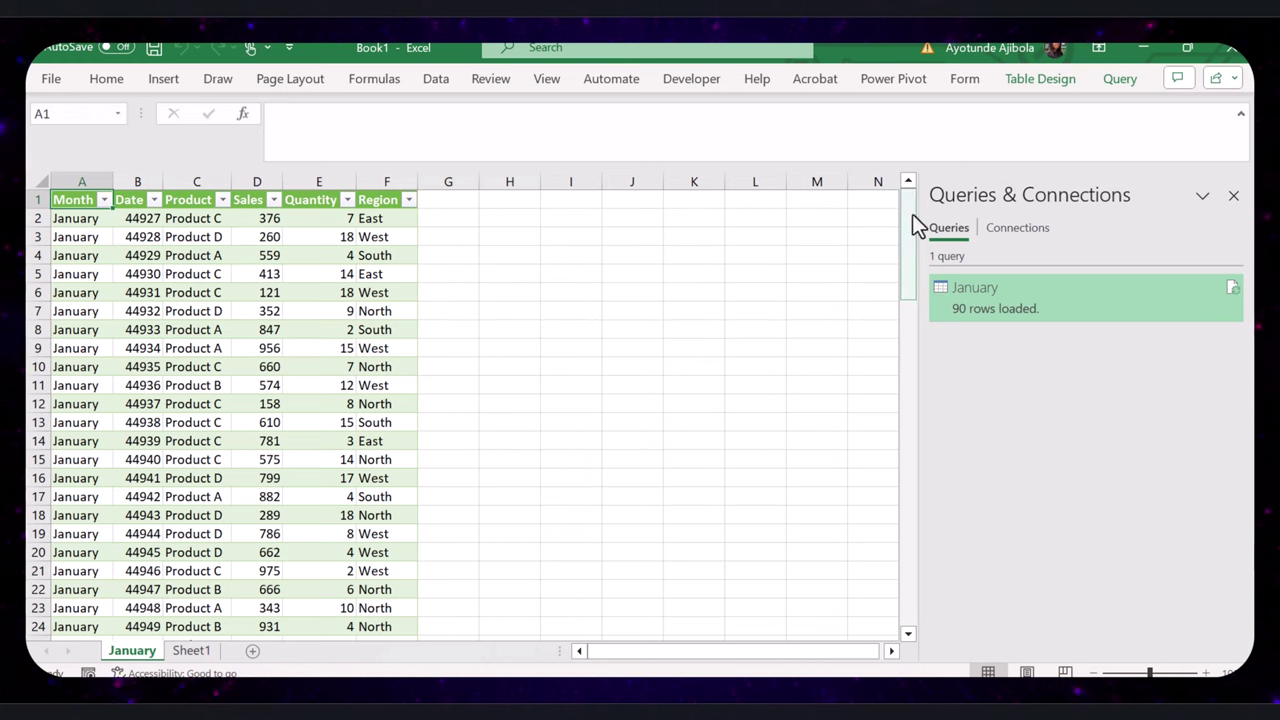
{"action": "left_click_drag", "start_coordinate": [912, 214], "coordinate": [1033, 385]}
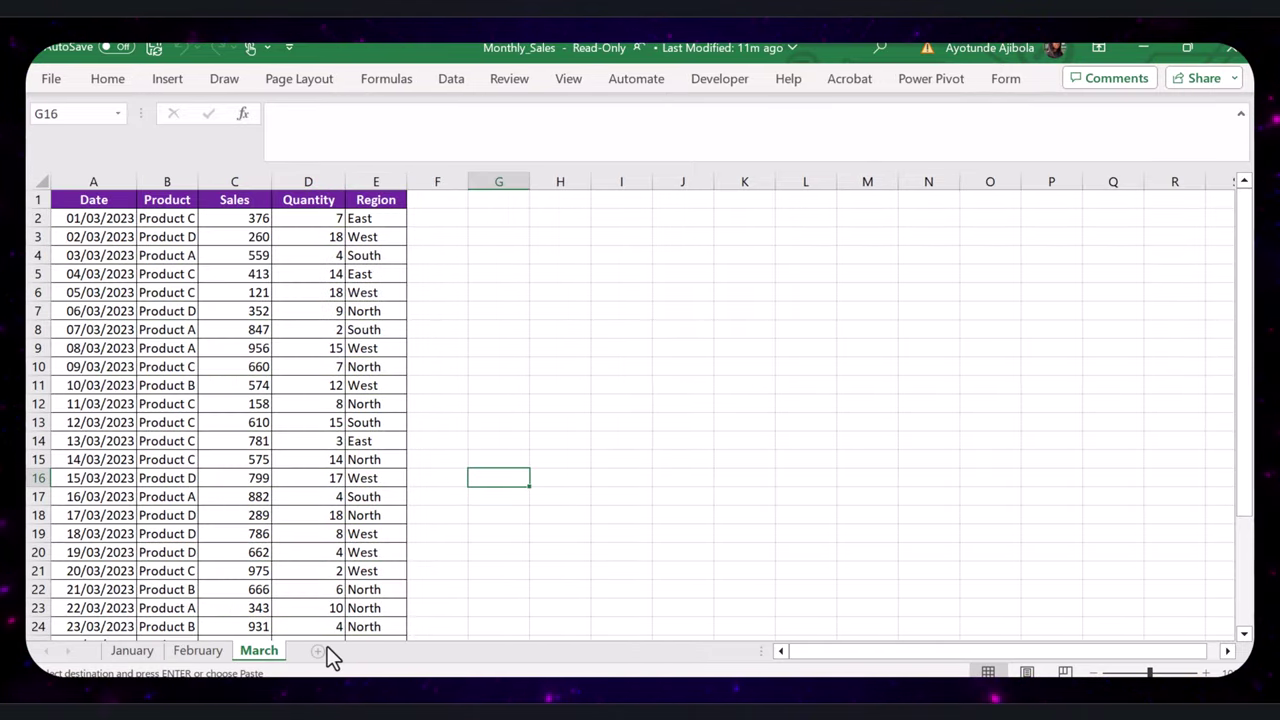
Add a new sheet after March in the Monthly_Sales workbook and paste the copied data into it
{"action": "left_click", "coordinate": [318, 651]}
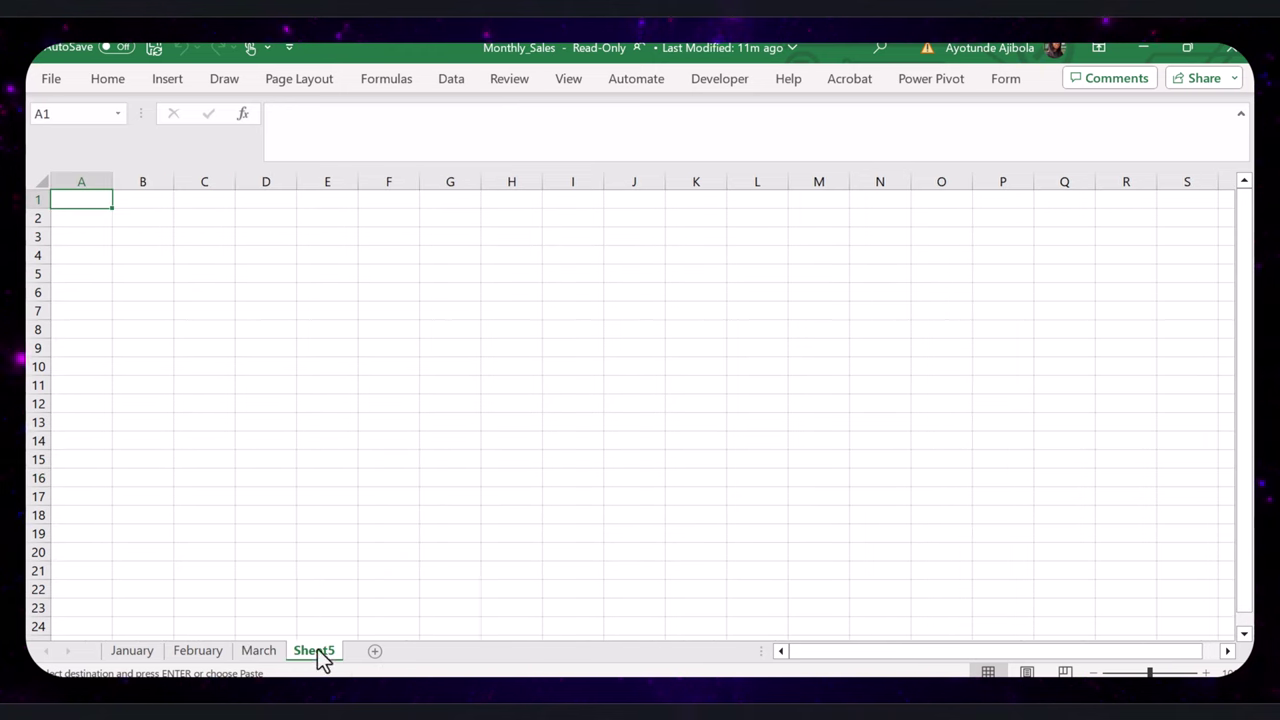
{"action": "key", "text": "ctrl+v"}
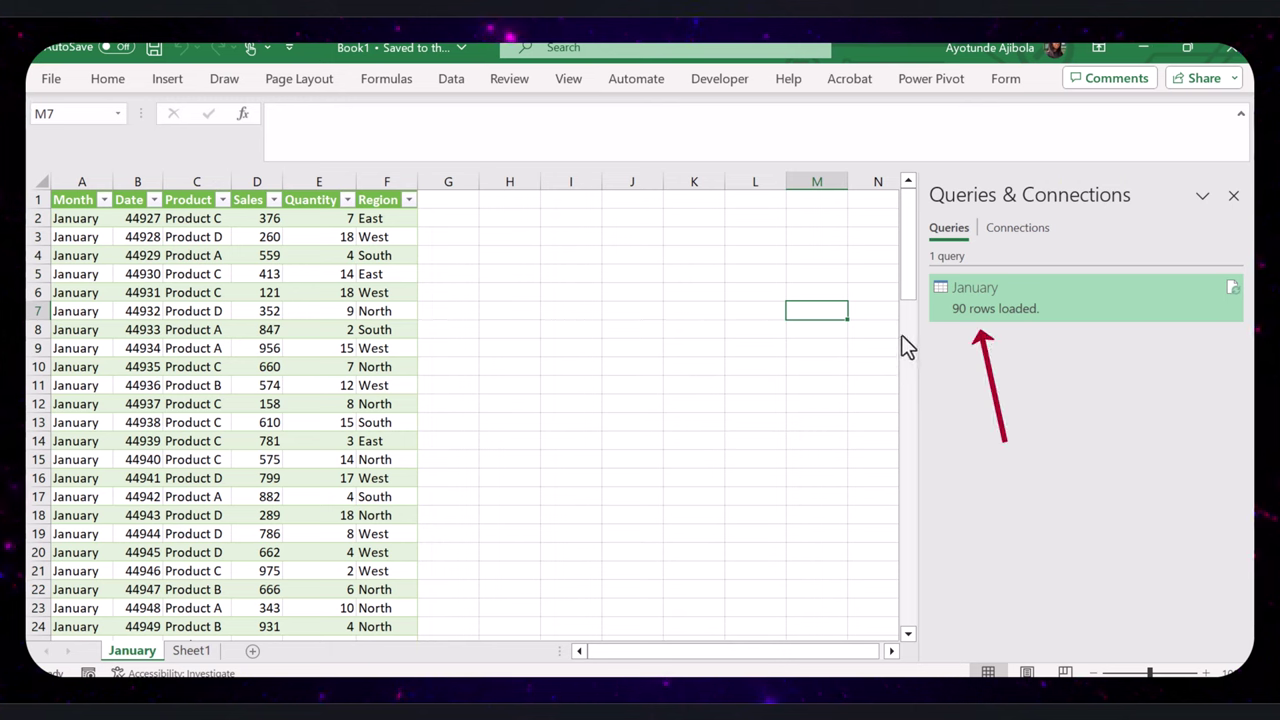
Switch to Book1 and refresh the January query so the loaded table includes the added sheet's rows
{"action": "double_click", "coordinate": [1165, 305]}
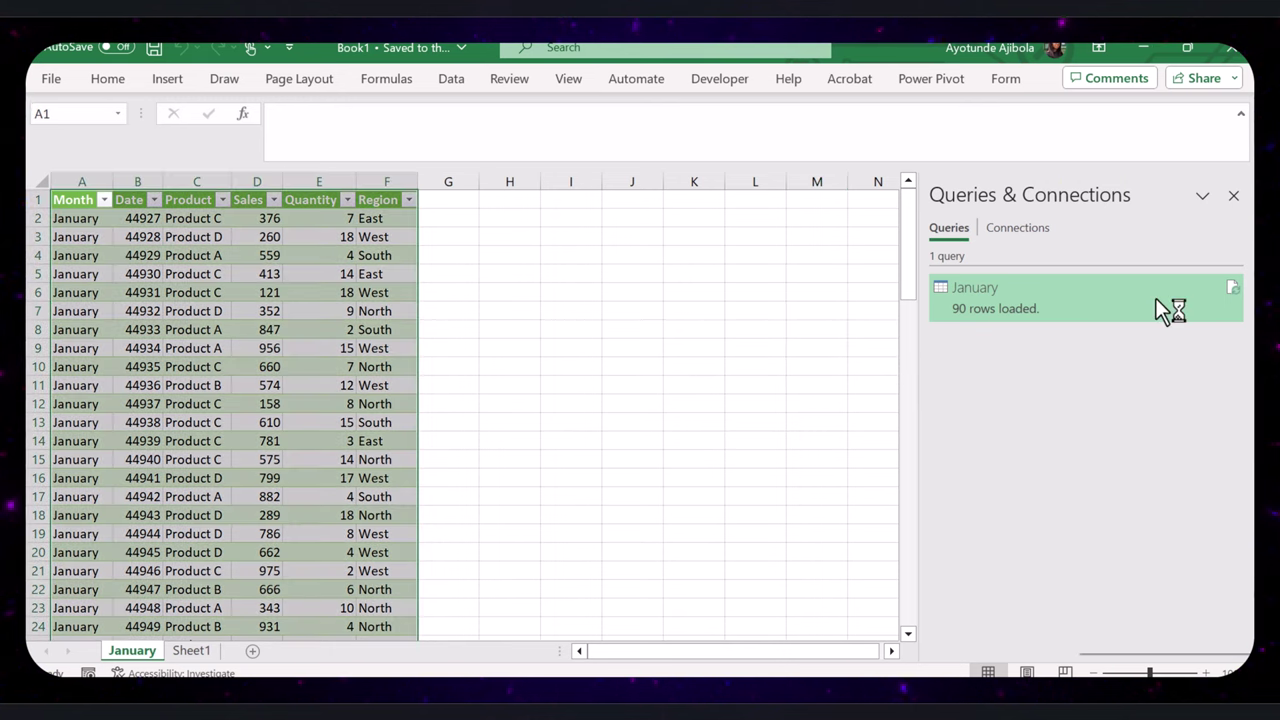
{"action": "right_click", "coordinate": [1158, 300]}
{"action": "left_click", "coordinate": [1158, 408]}
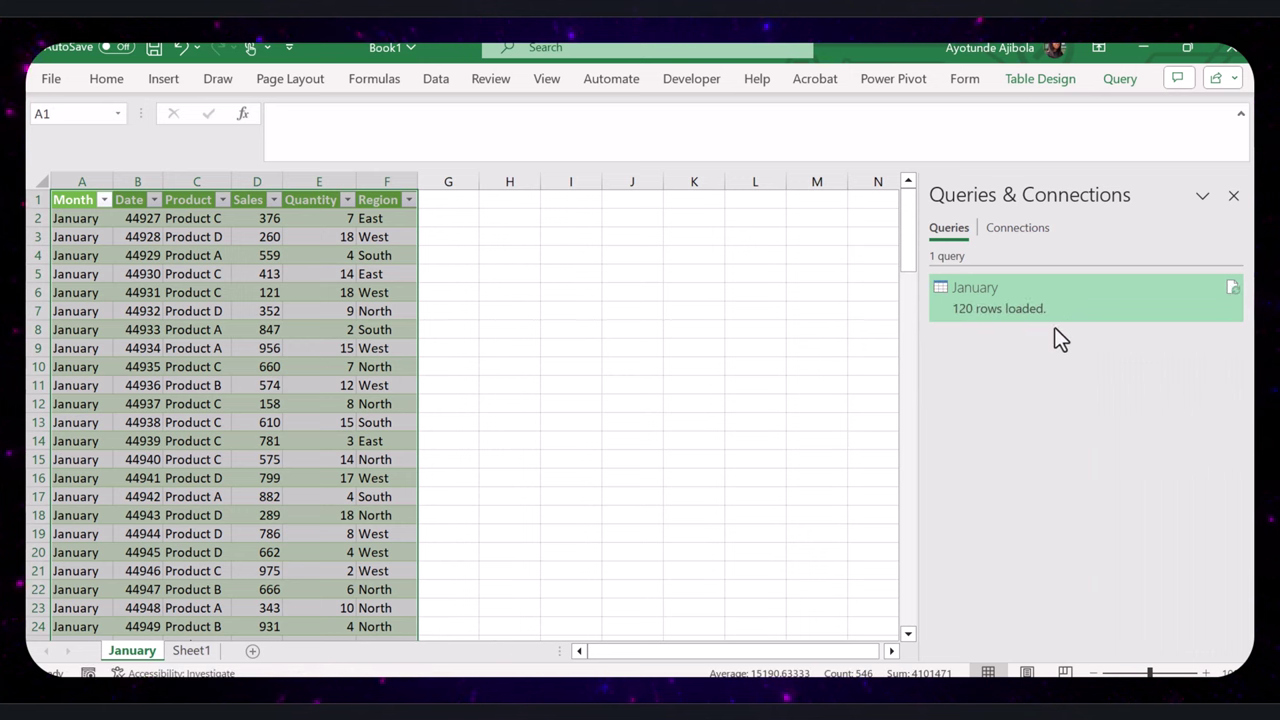
{"action": "left_click_drag", "start_coordinate": [906, 240], "coordinate": [802, 596]}
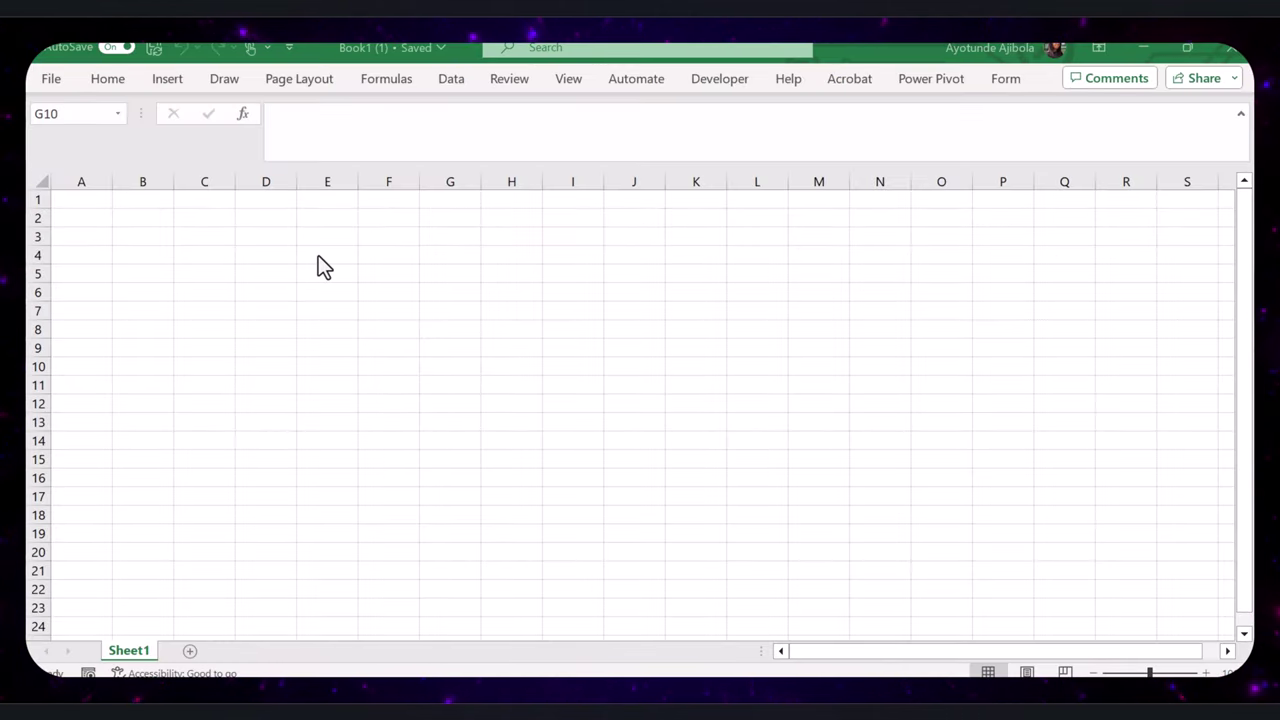
Start a data import from a folder in the empty workbook, choosing the Monthly Sales folder as the source
{"action": "left_click", "coordinate": [451, 80]}
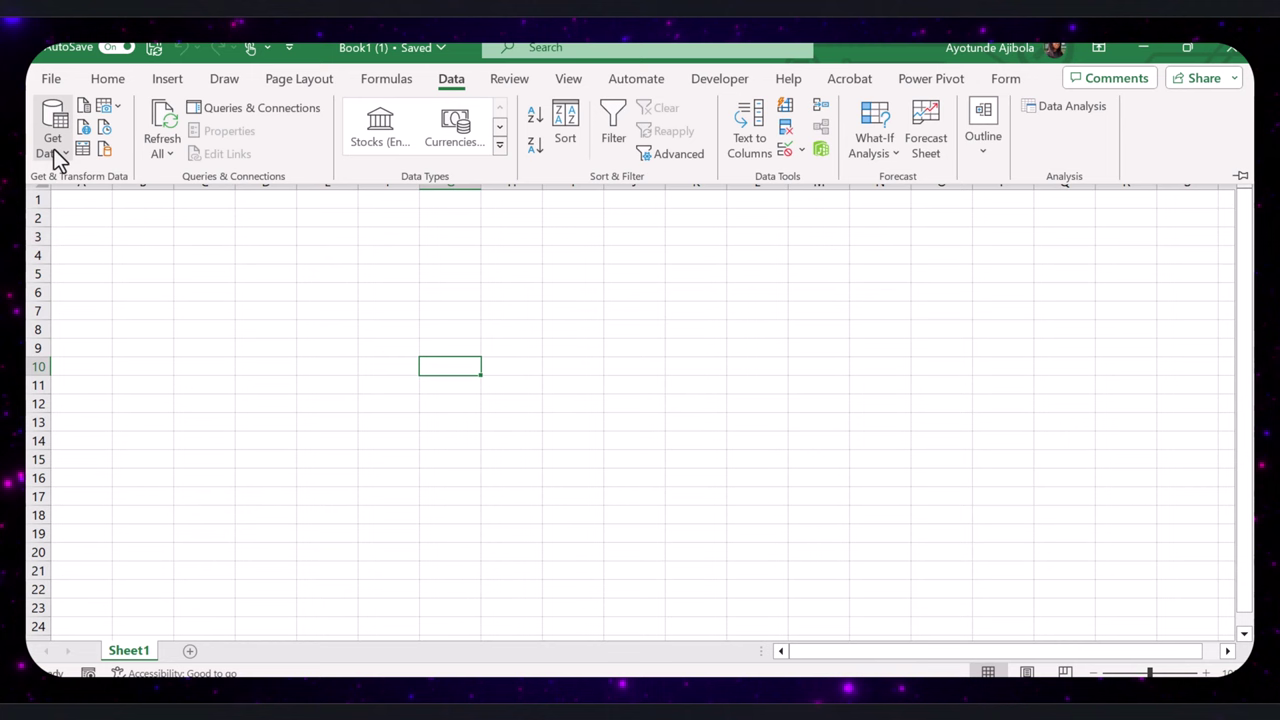
{"action": "left_click", "coordinate": [52, 130]}
{"action": "mouse_move", "coordinate": [146, 198]}
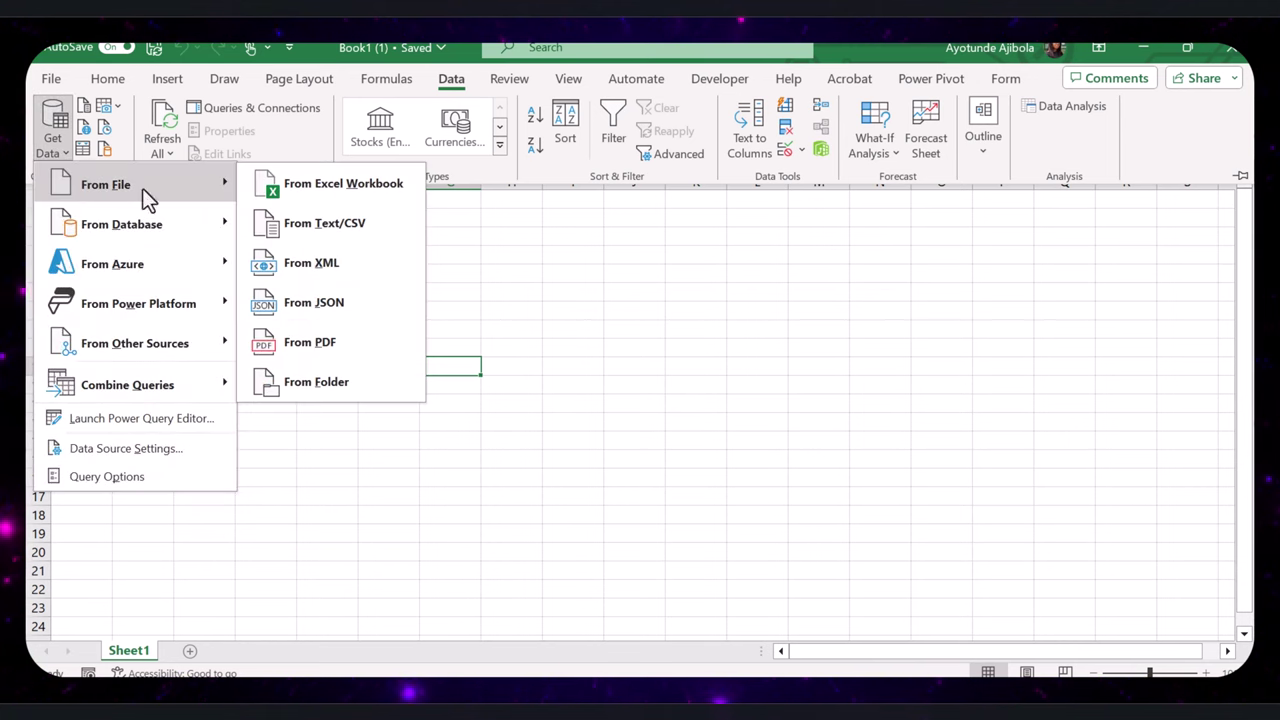
{"action": "left_click", "coordinate": [322, 388]}
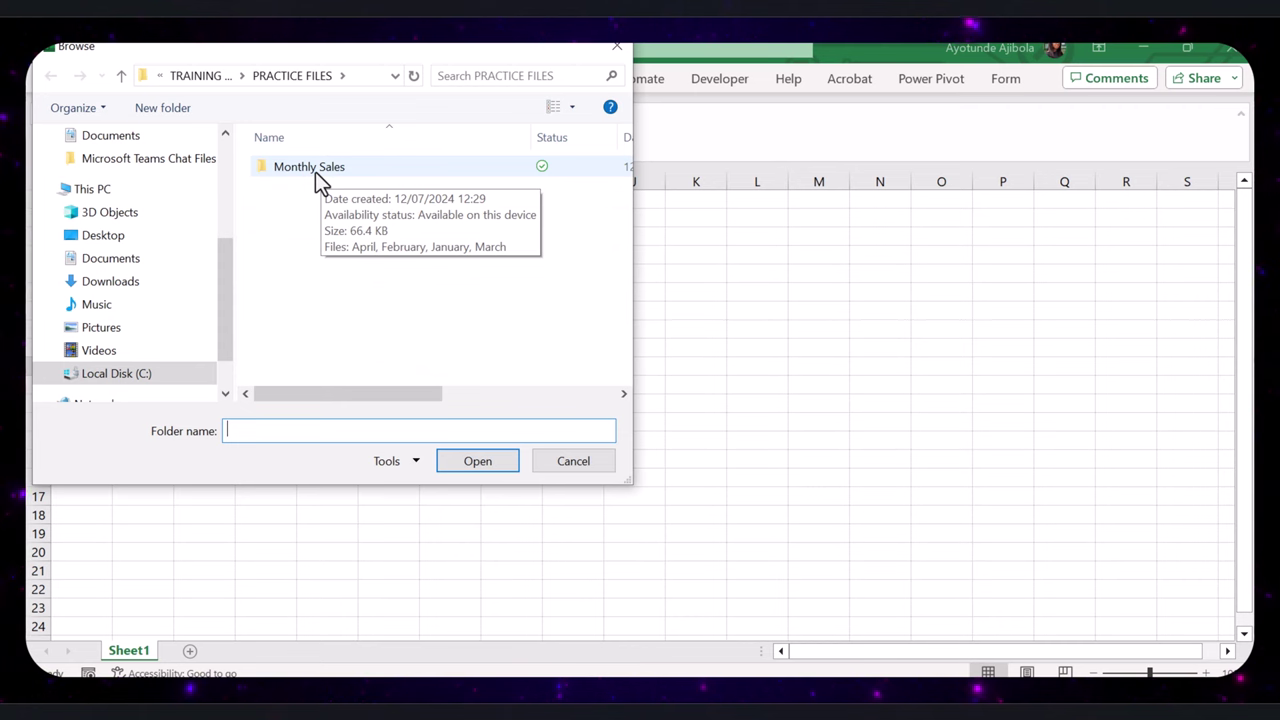
{"action": "left_click", "coordinate": [315, 172]}
{"action": "left_click", "coordinate": [477, 461]}
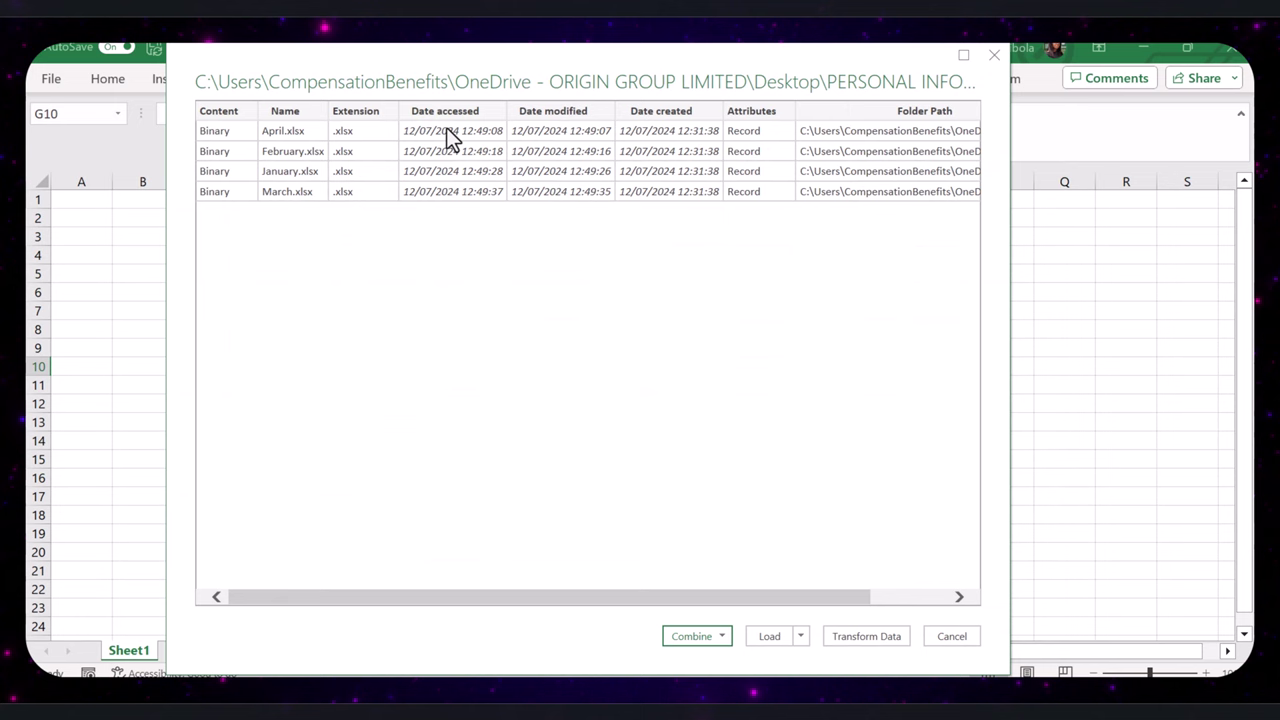
Combine the folder's four monthly workbooks using the sheet in the sample file and load them as one worksheet table
{"action": "left_click", "coordinate": [721, 636]}
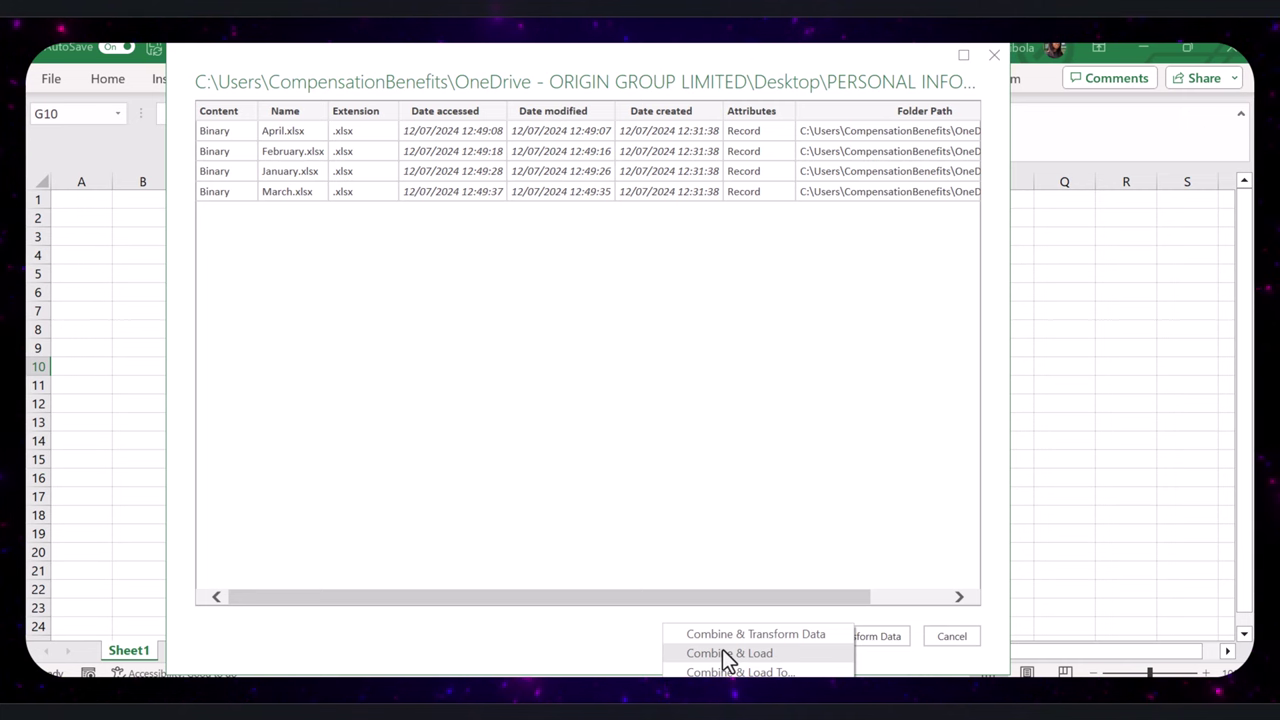
{"action": "left_click", "coordinate": [722, 652]}
{"action": "left_click", "coordinate": [312, 251]}
{"action": "key", "text": "Return"}
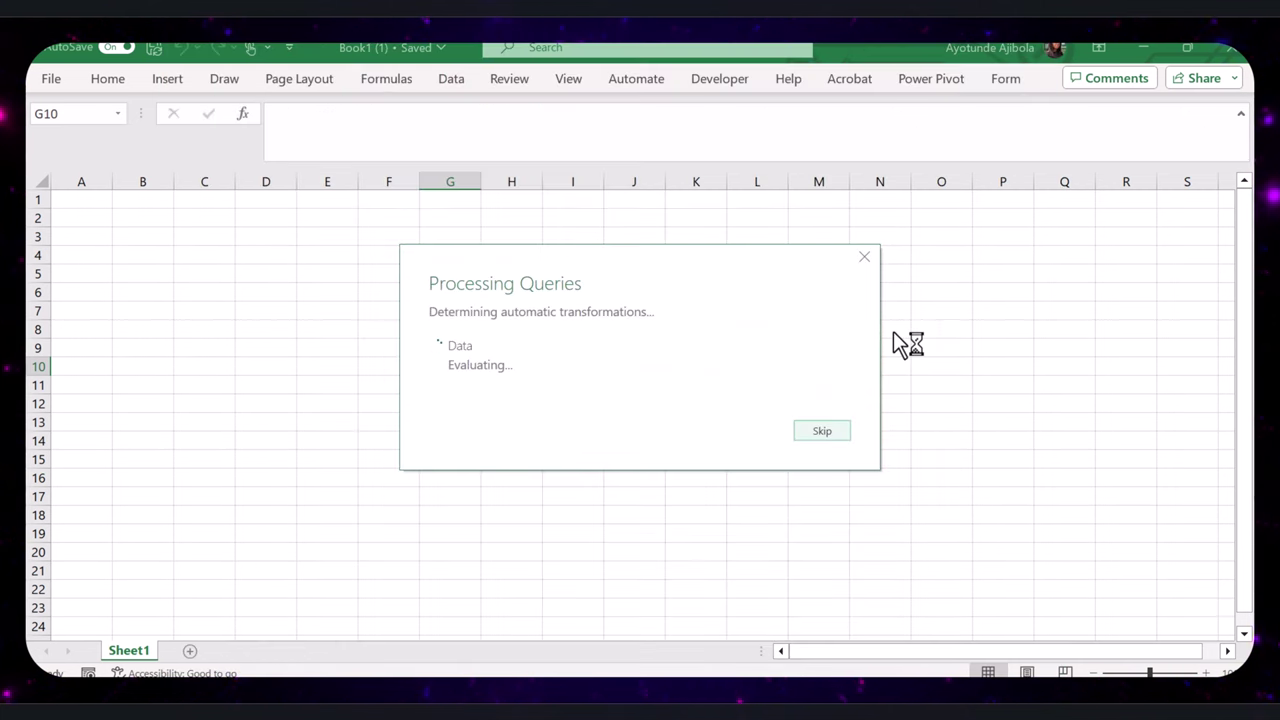
{"action": "left_click", "coordinate": [1234, 196]}
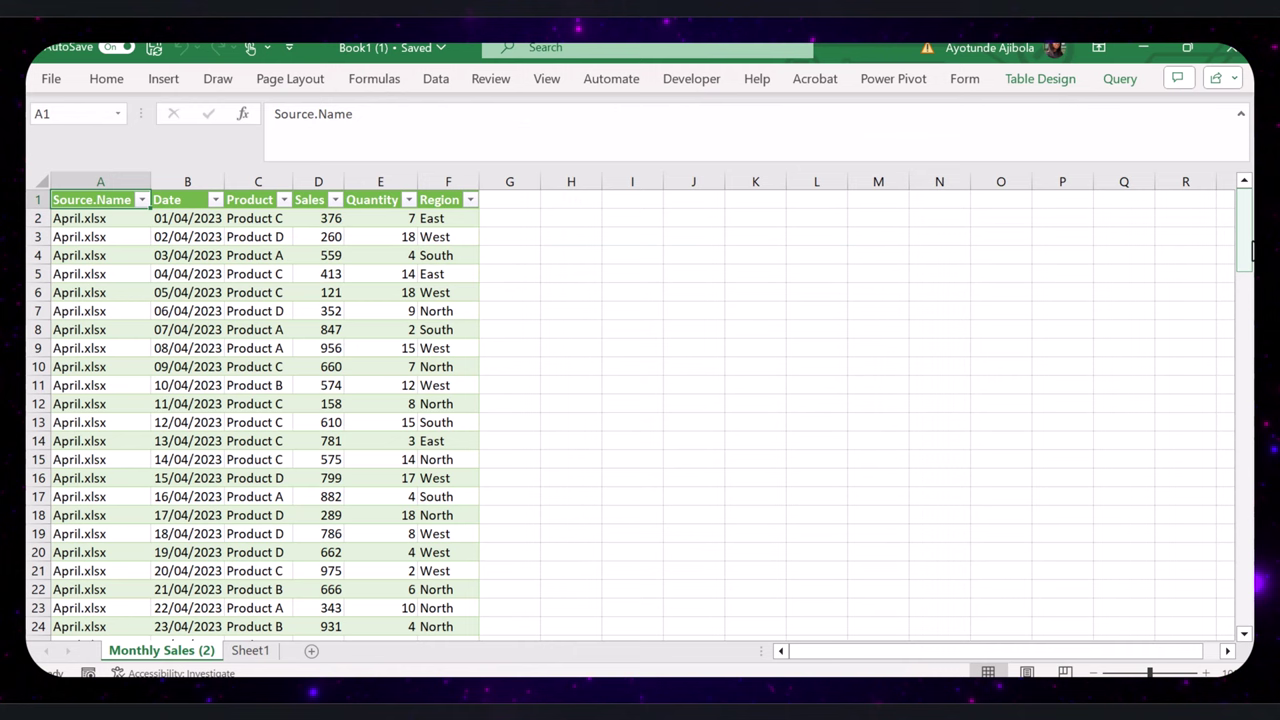